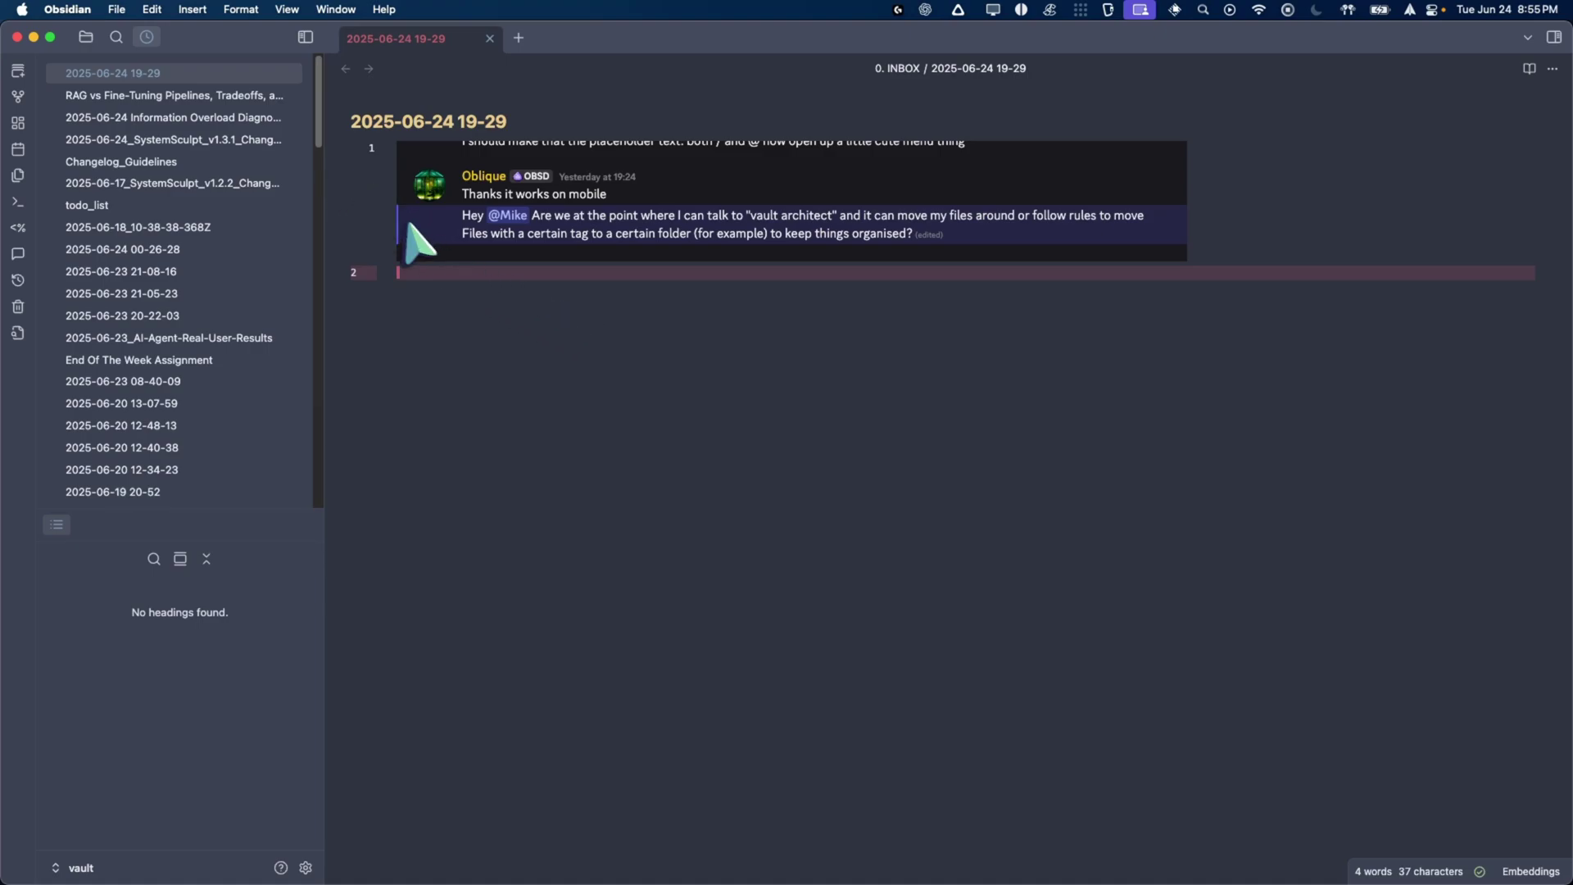
Start a new SystemSculpt chat and enable Vault Agent Mode from the agent settings.
click(17, 253)
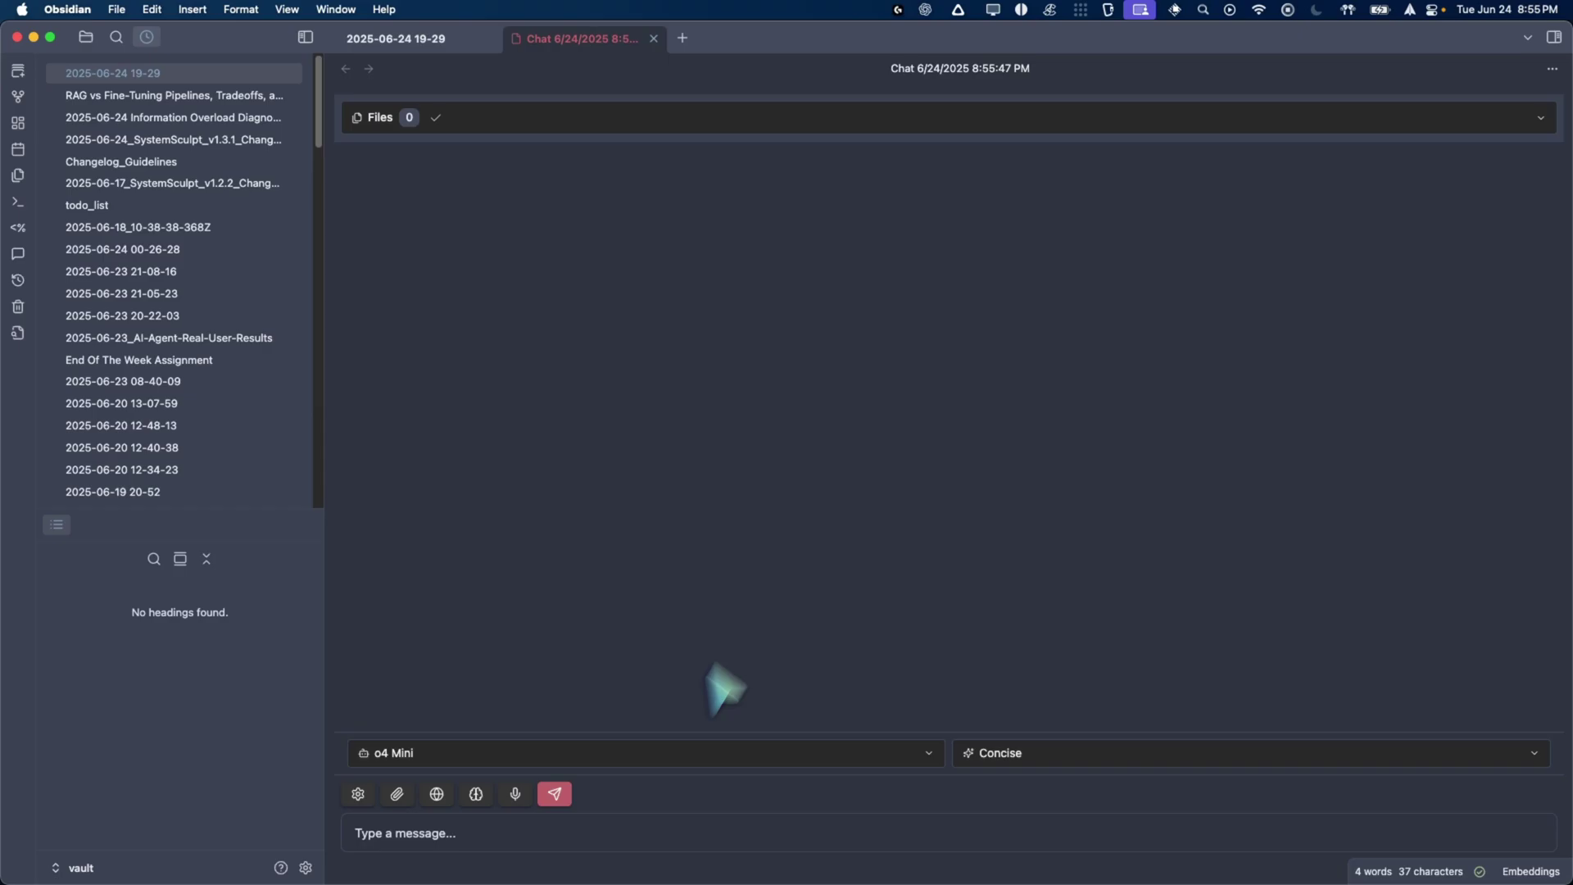
click(487, 800)
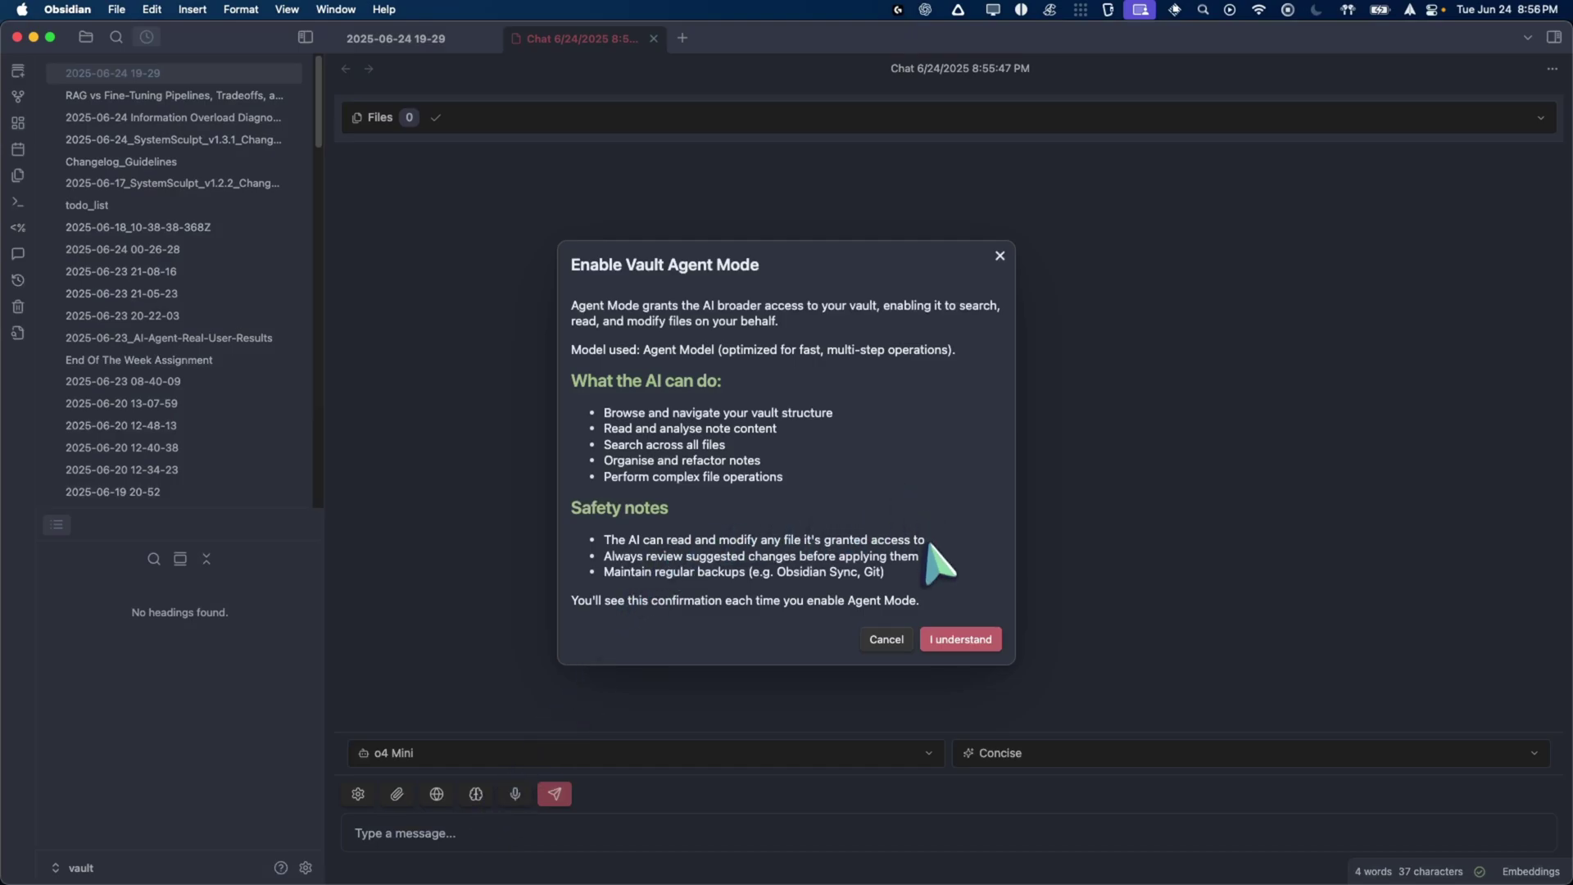
click(977, 647)
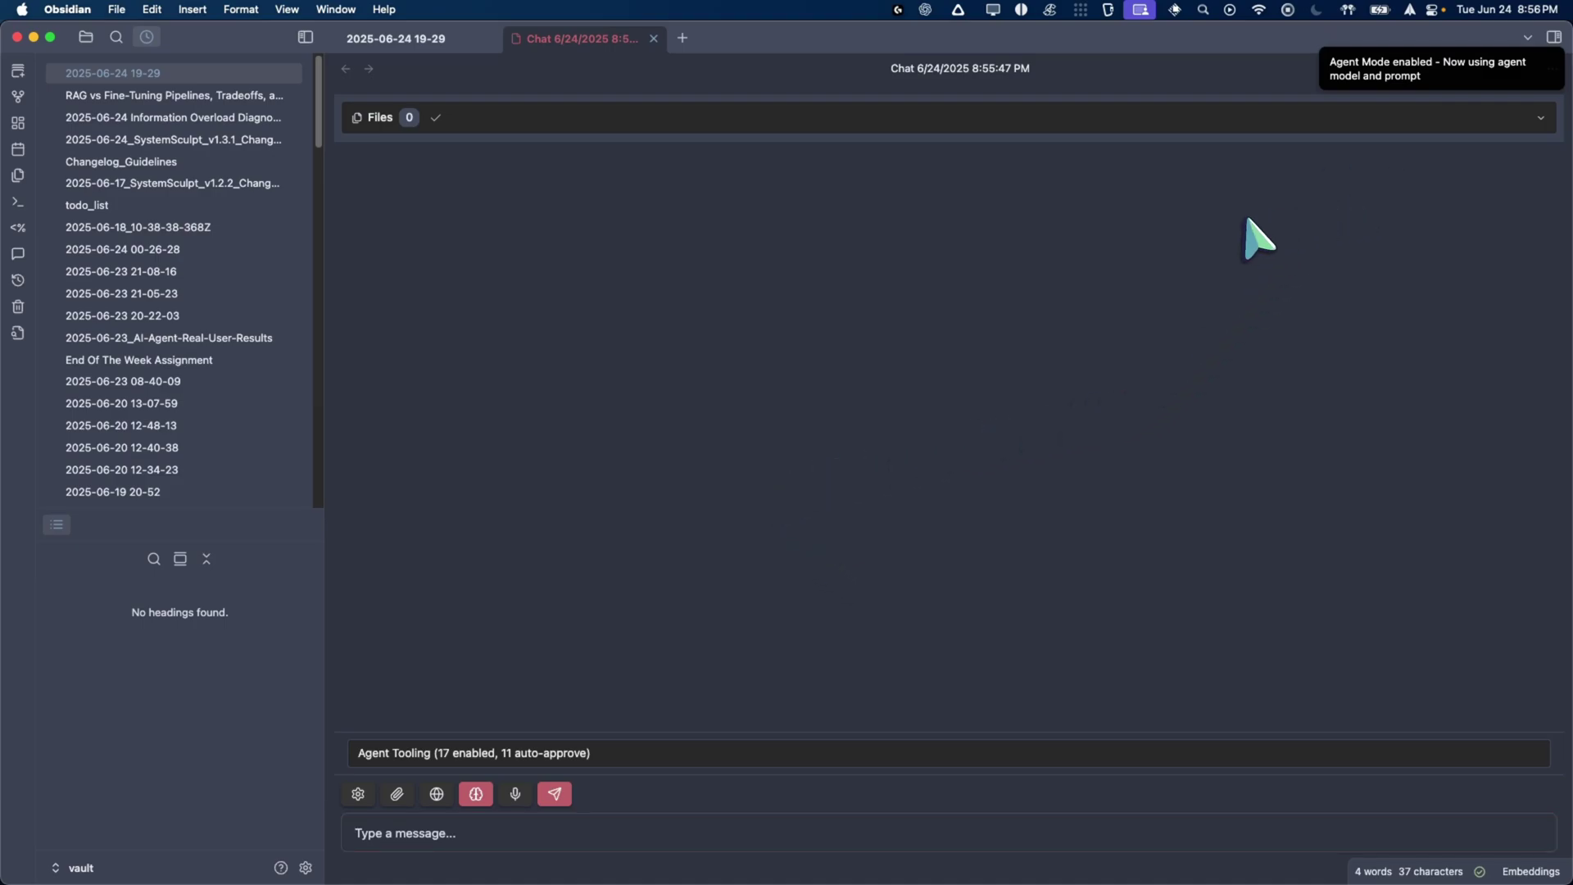
Show the All properties view listing every property used across the vault.
click(1553, 38)
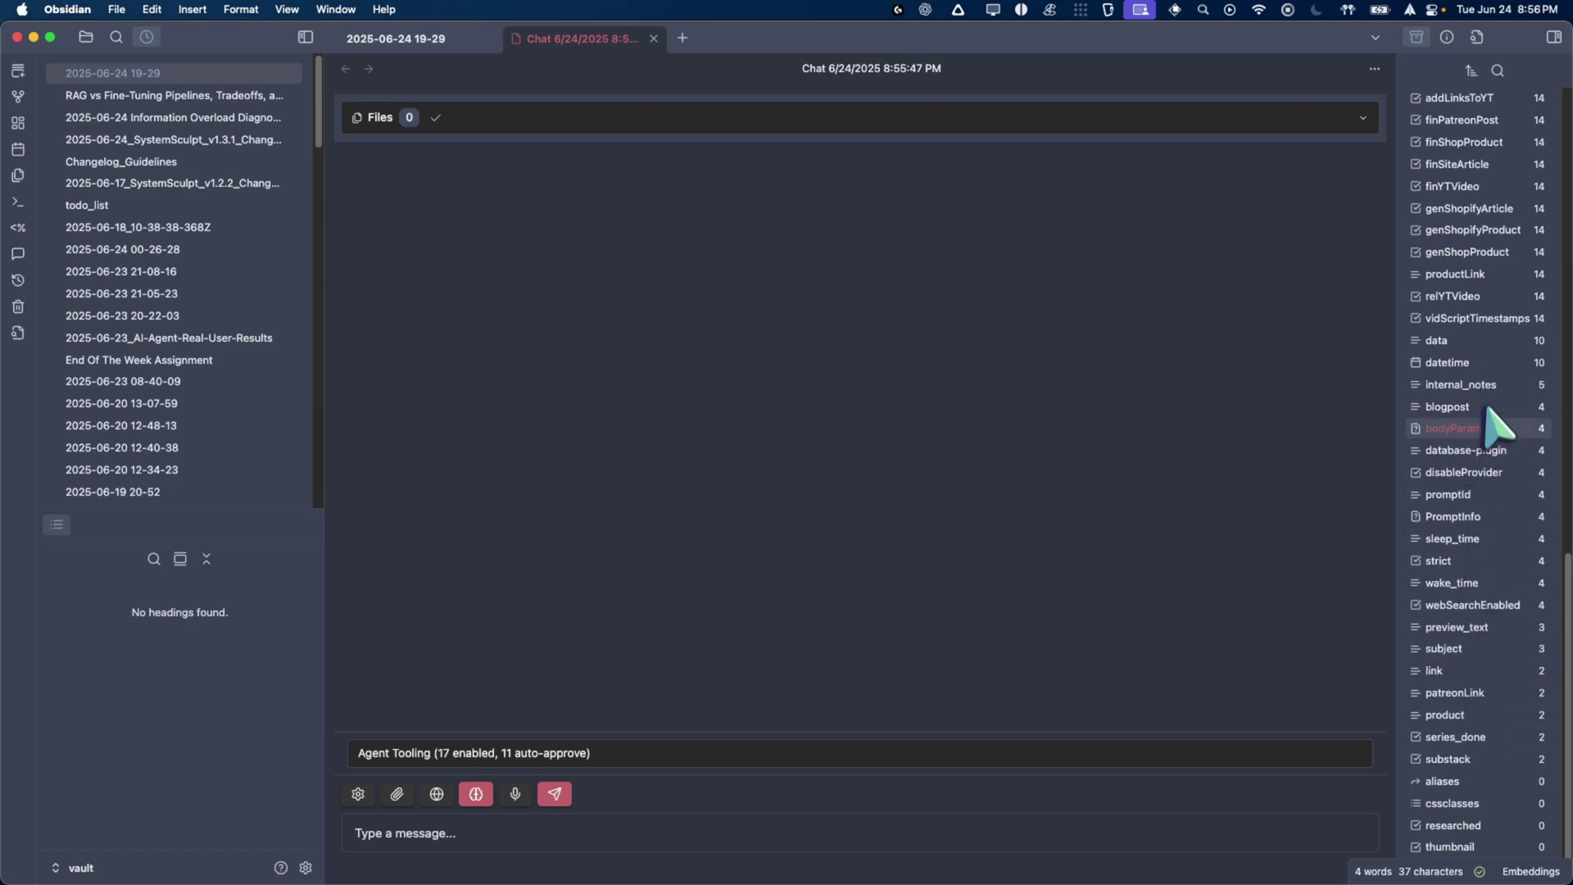
scroll(1491, 426, up, 3)
scroll(1499, 471, up, 4)
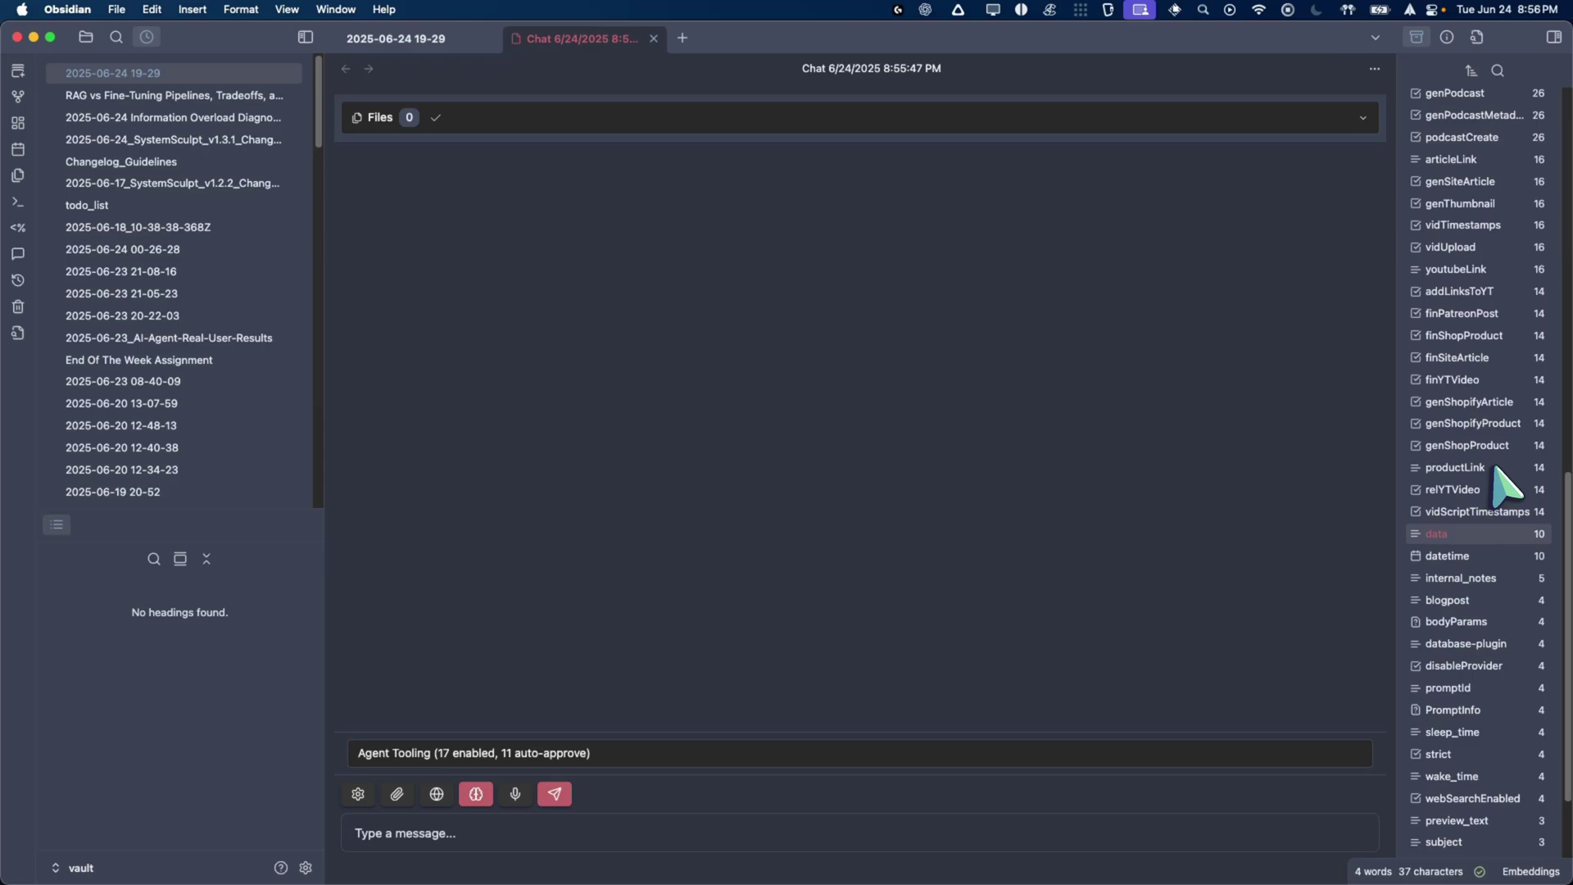
scroll(1510, 491, down, 7)
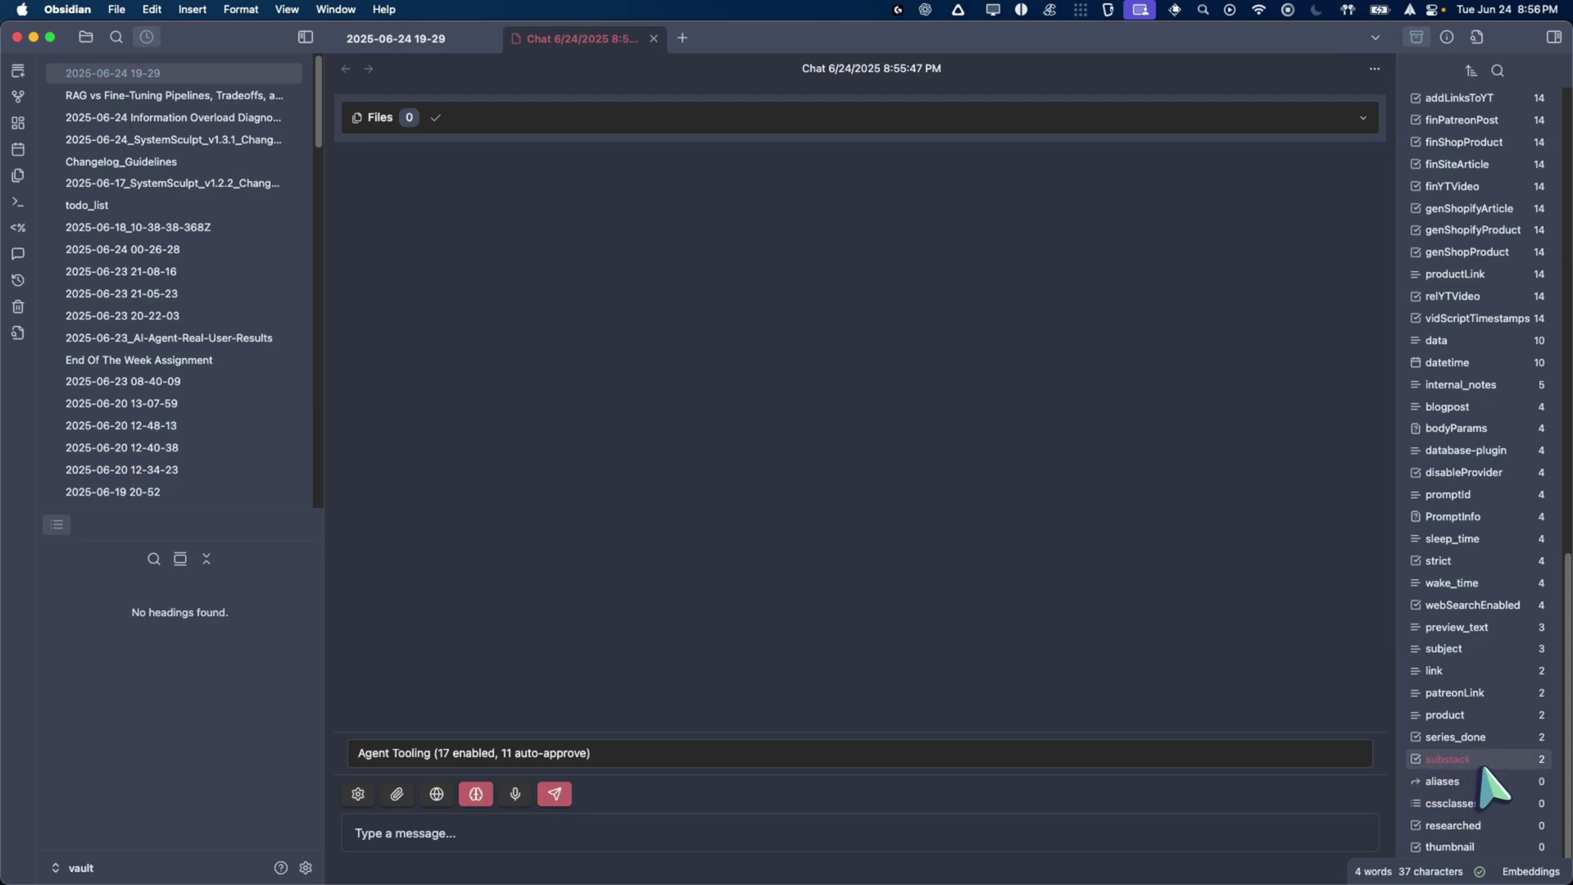
Ask the agent to find all notes that have the substack property.
click(670, 831)
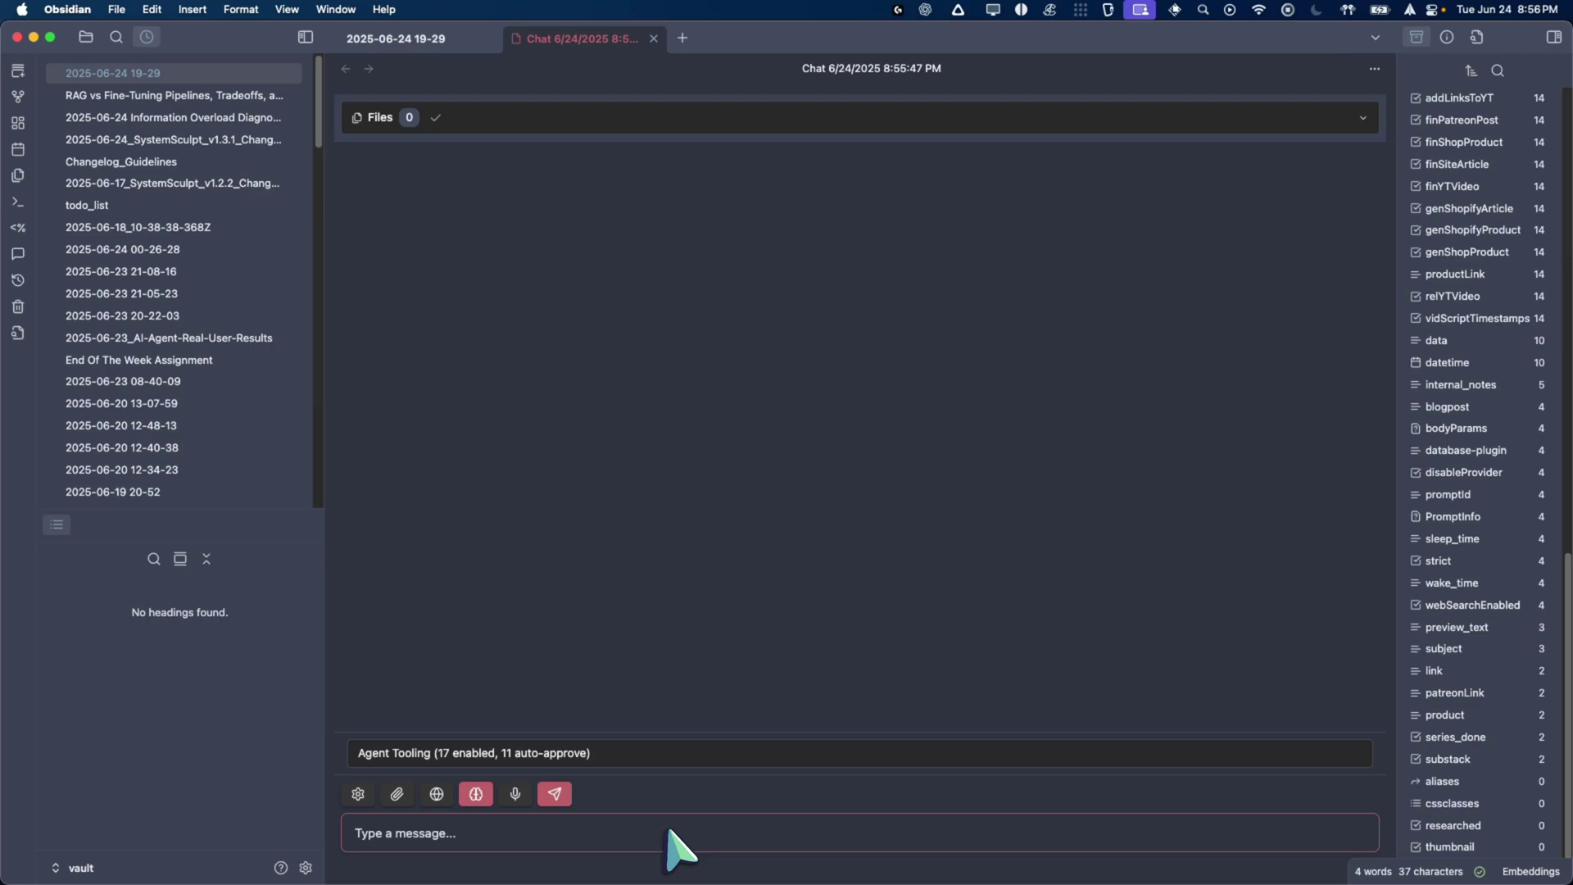
text(find)
key(BackSpace)
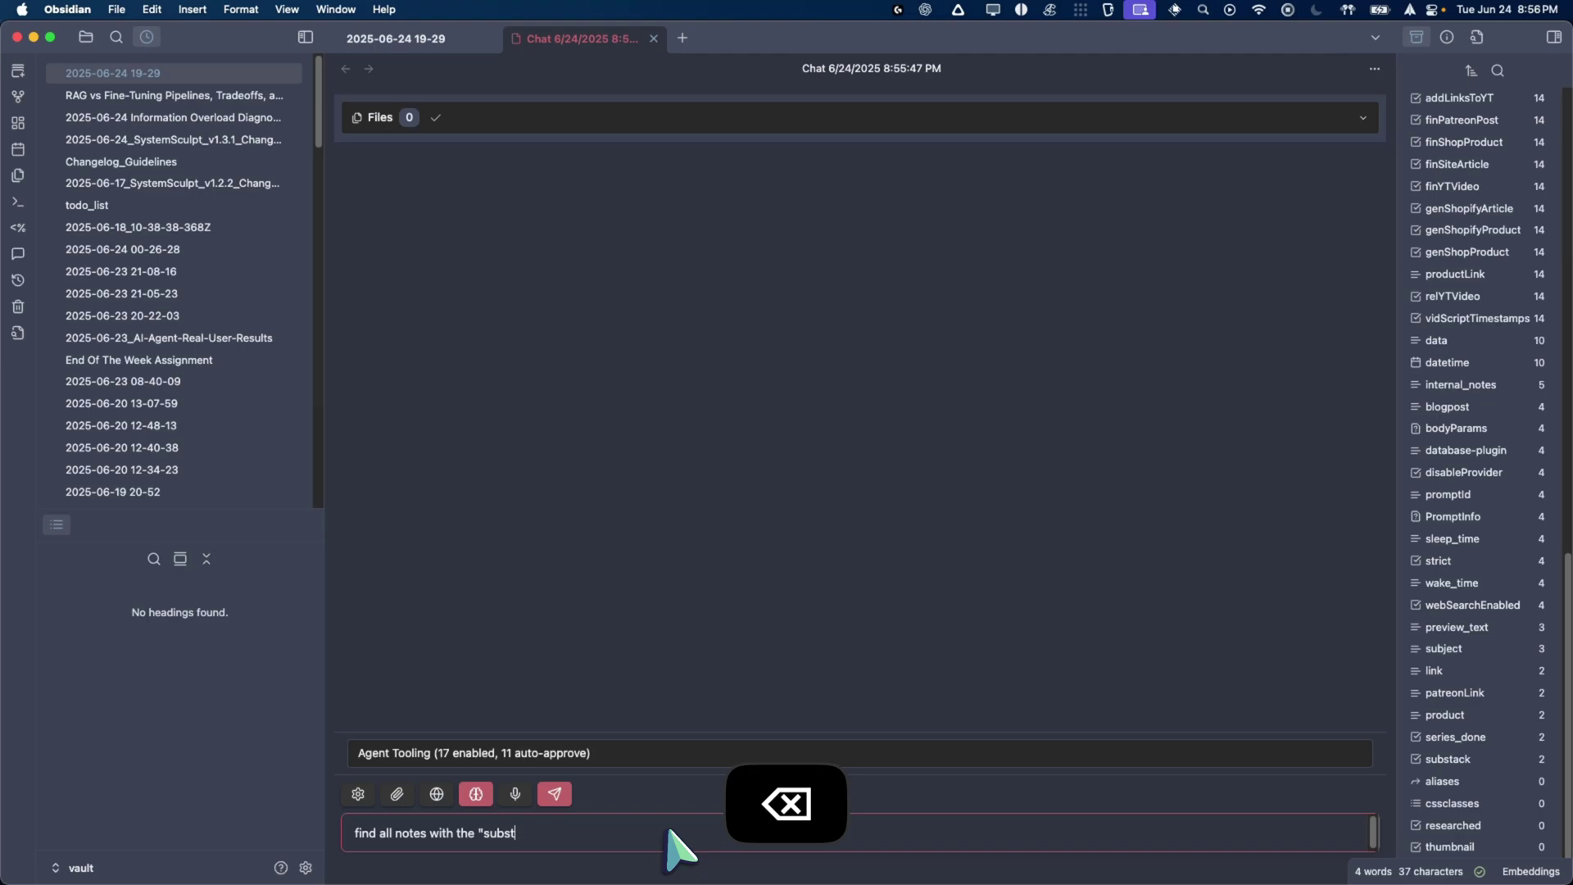
text(perty please)
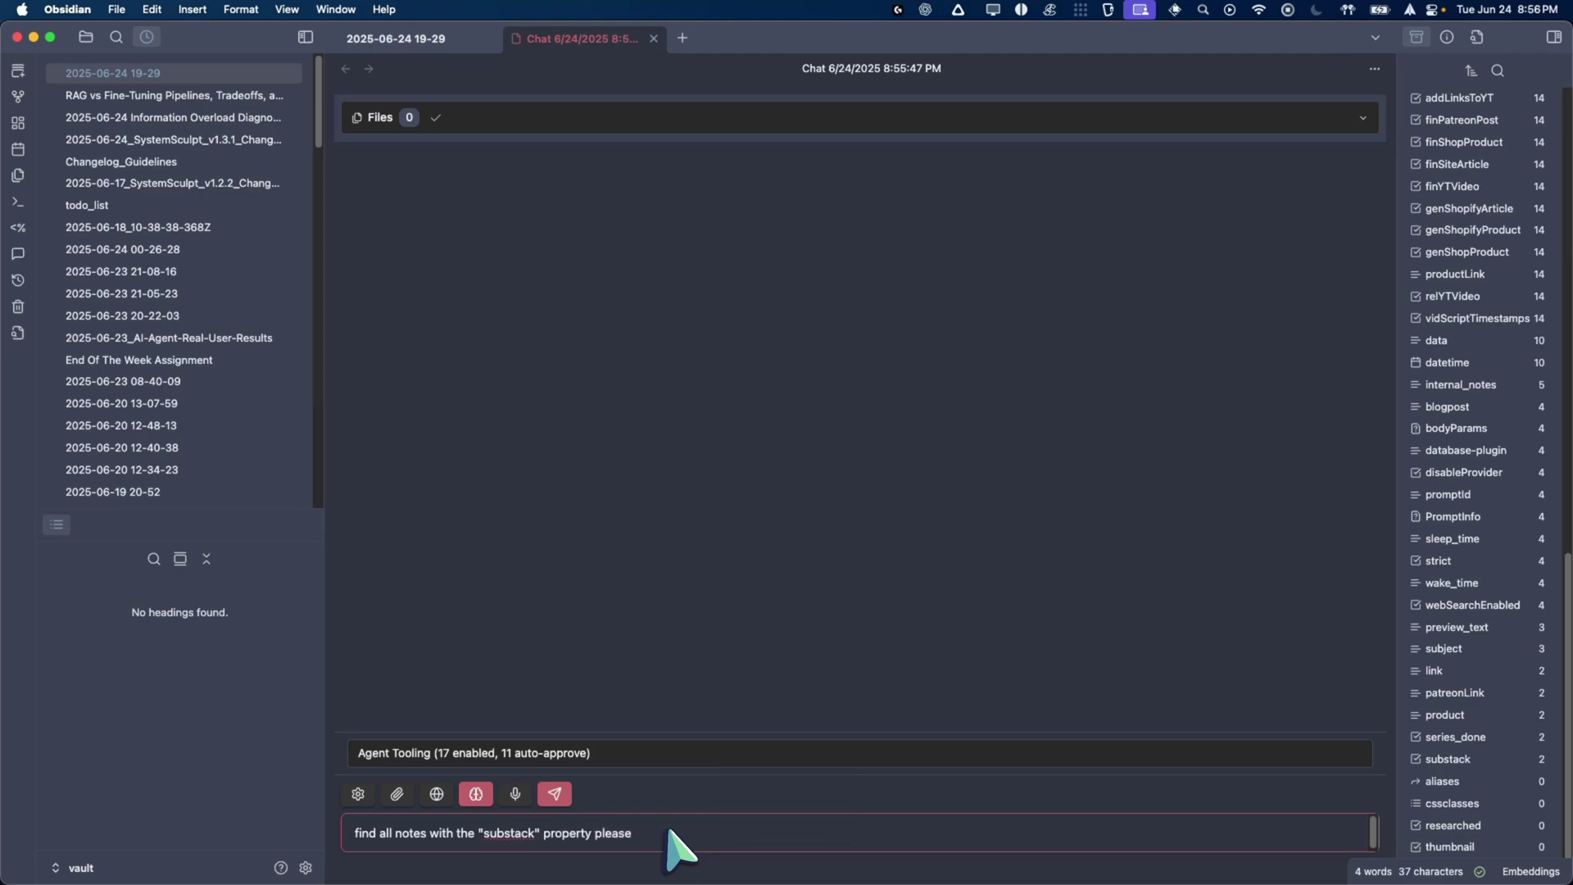
key(Return)
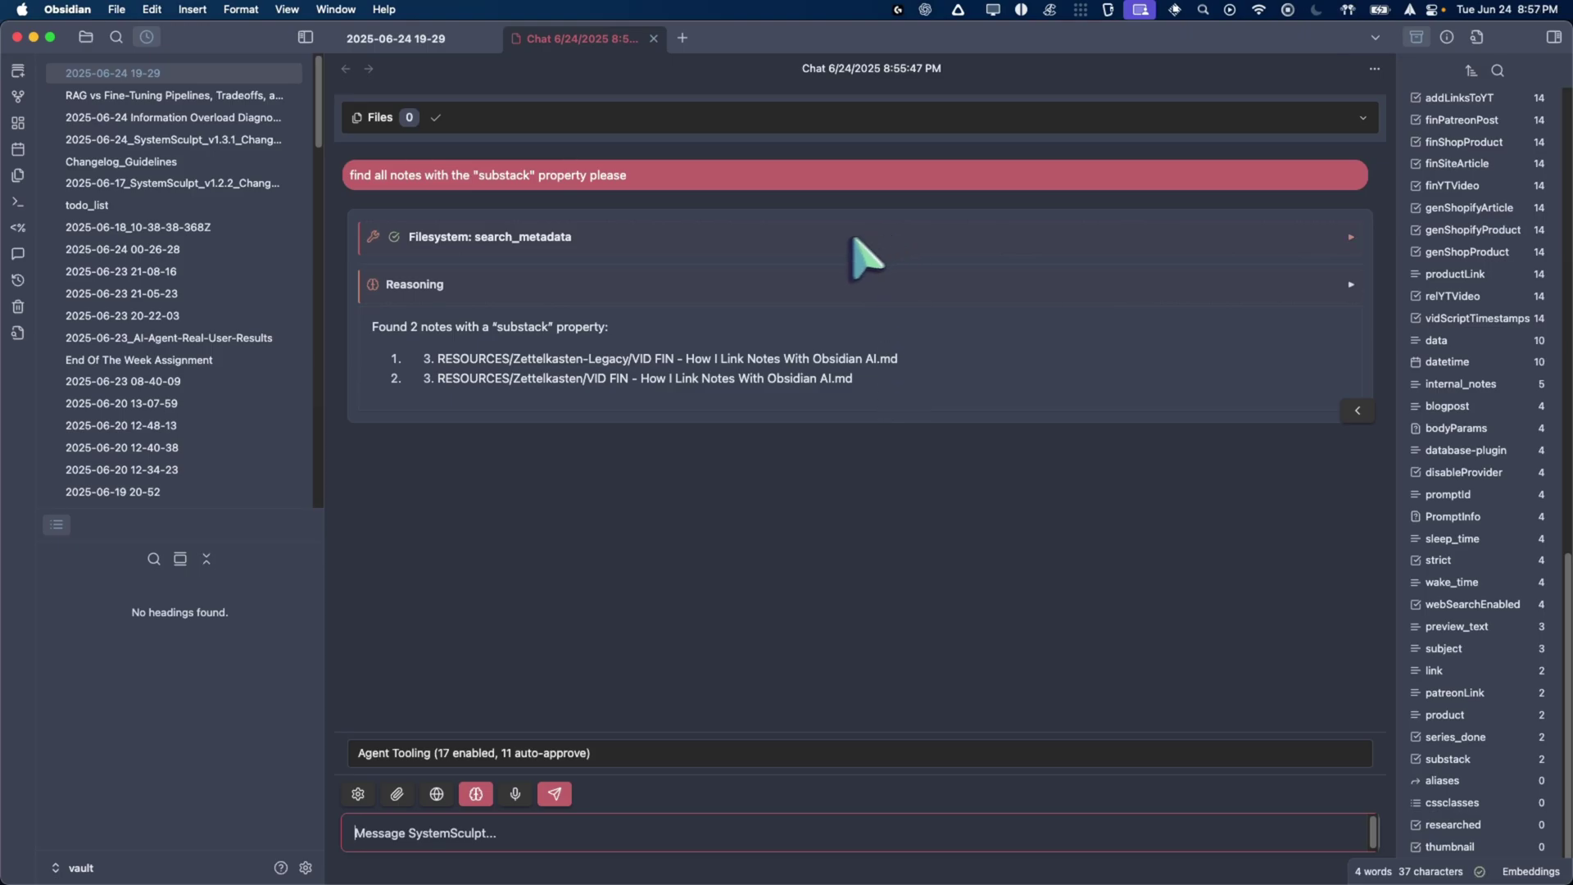
Review the agent's reasoning and metadata search result, then collapse both details.
click(460, 291)
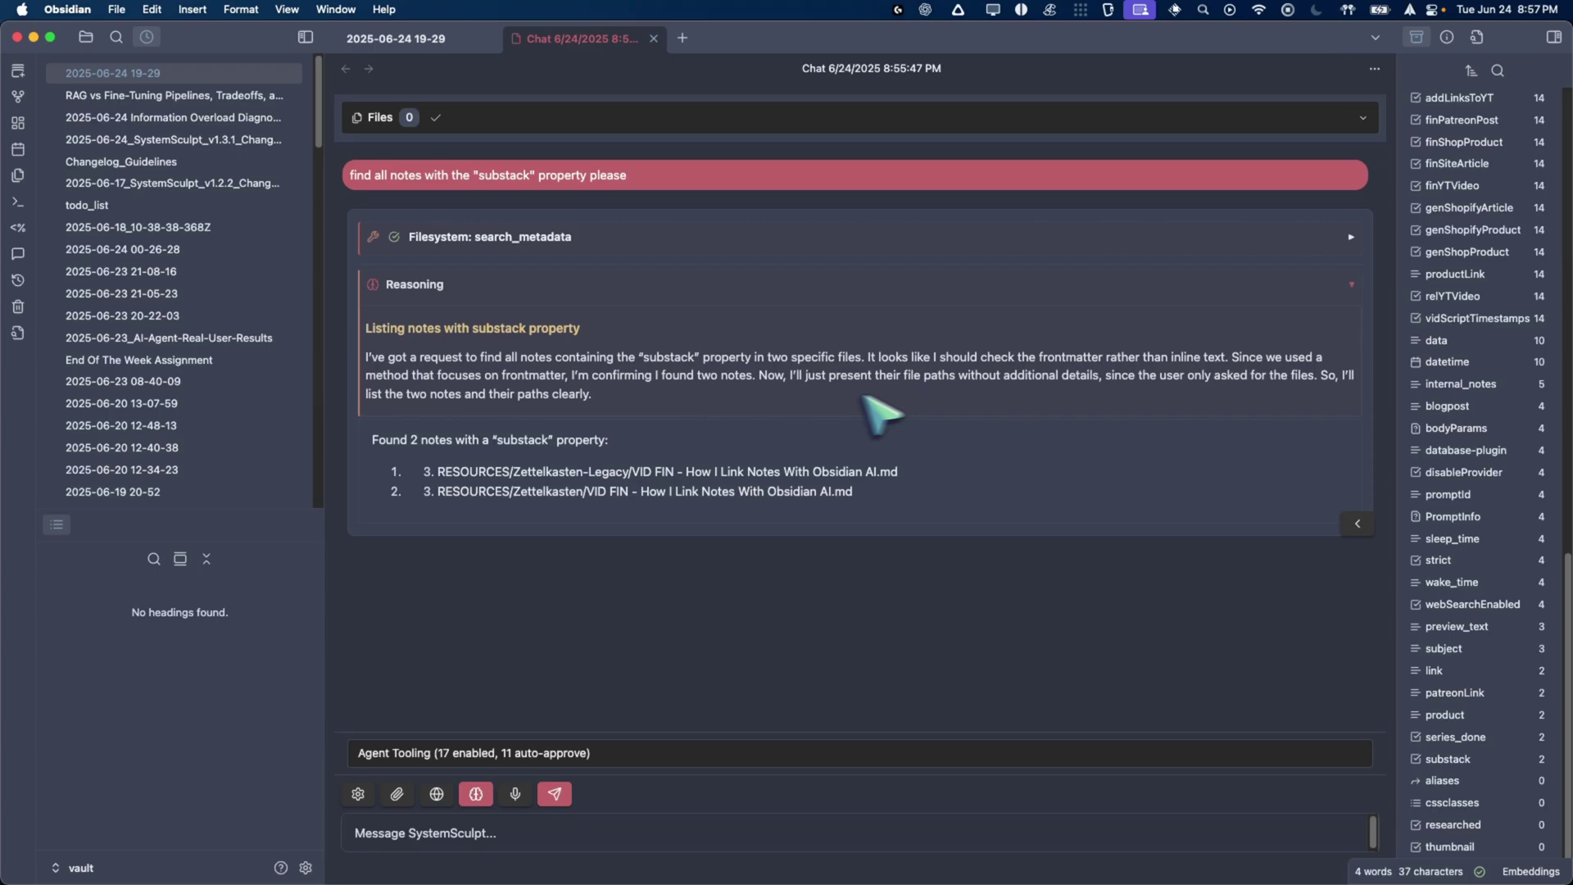
click(632, 245)
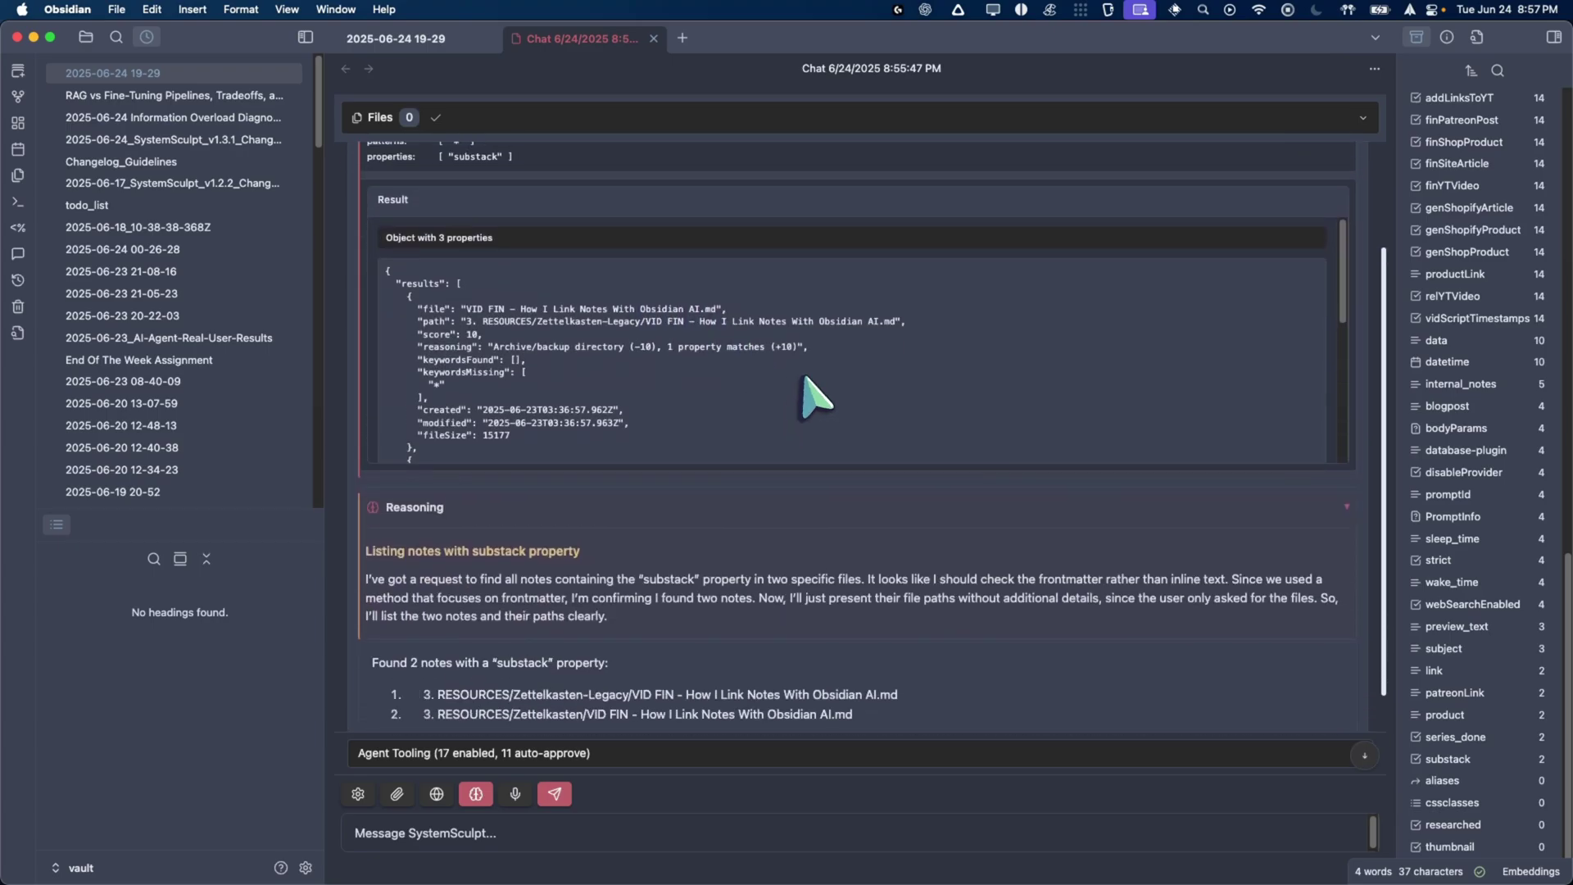
scroll(807, 381, up, 2)
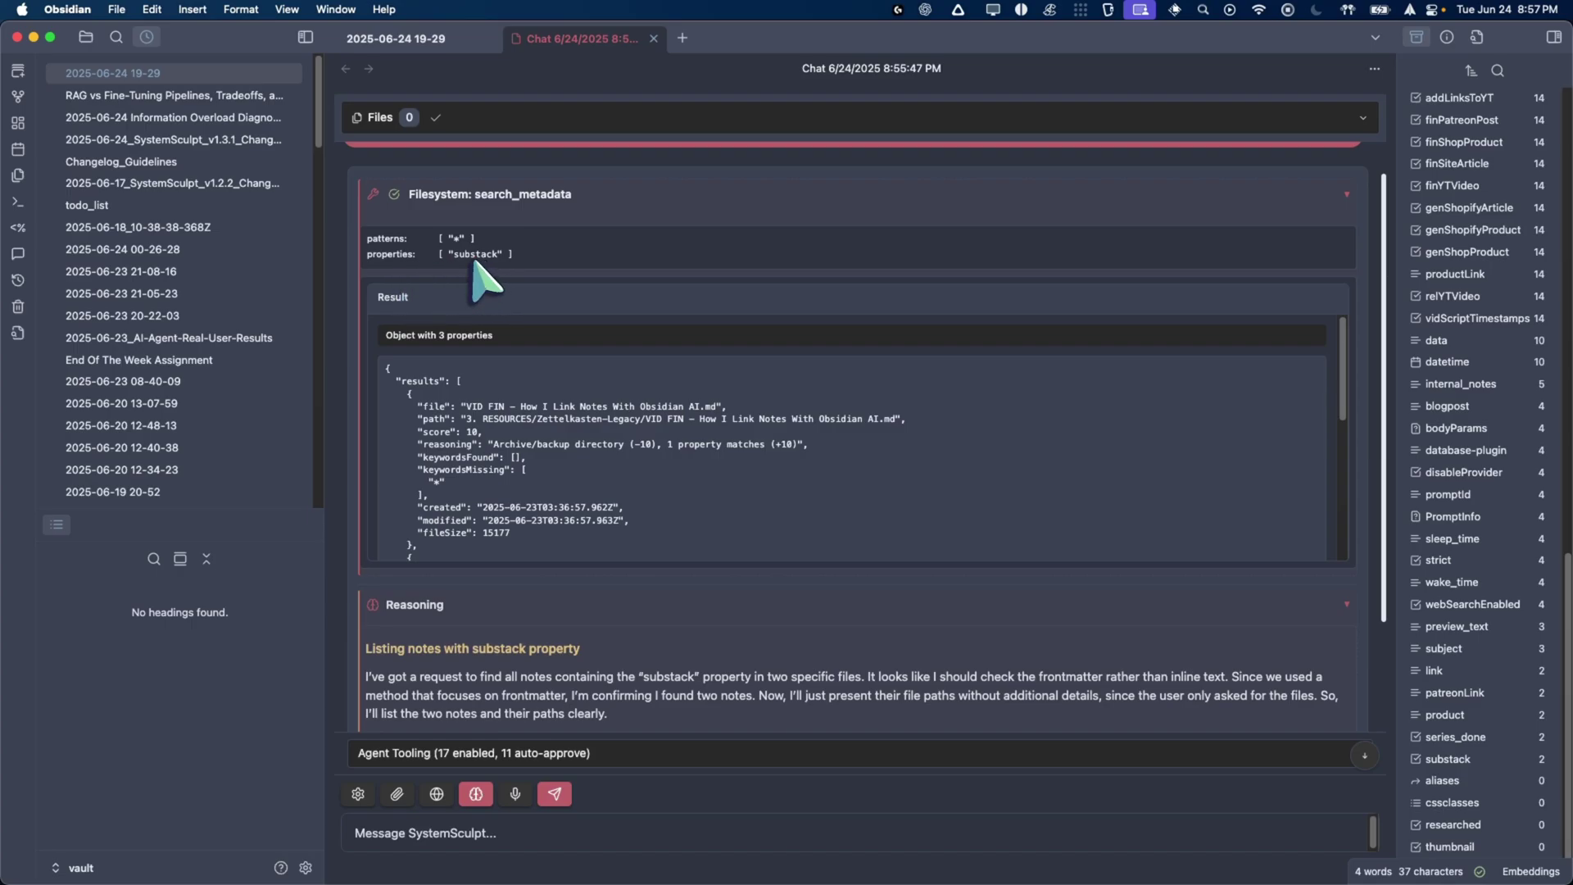
scroll(705, 458, down, 1)
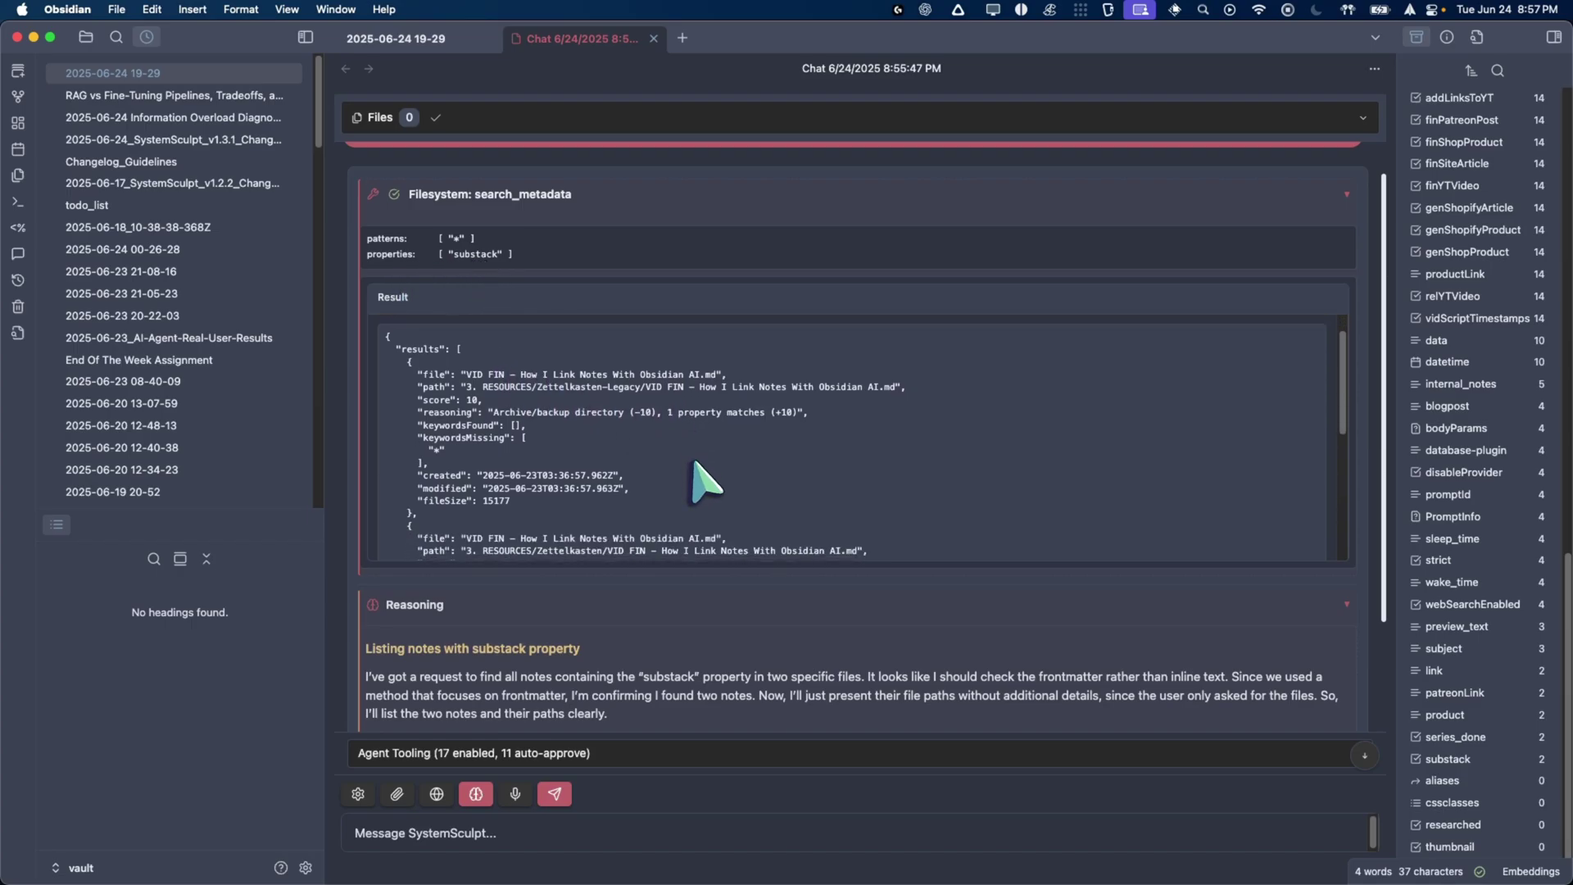
scroll(705, 483, down, 10)
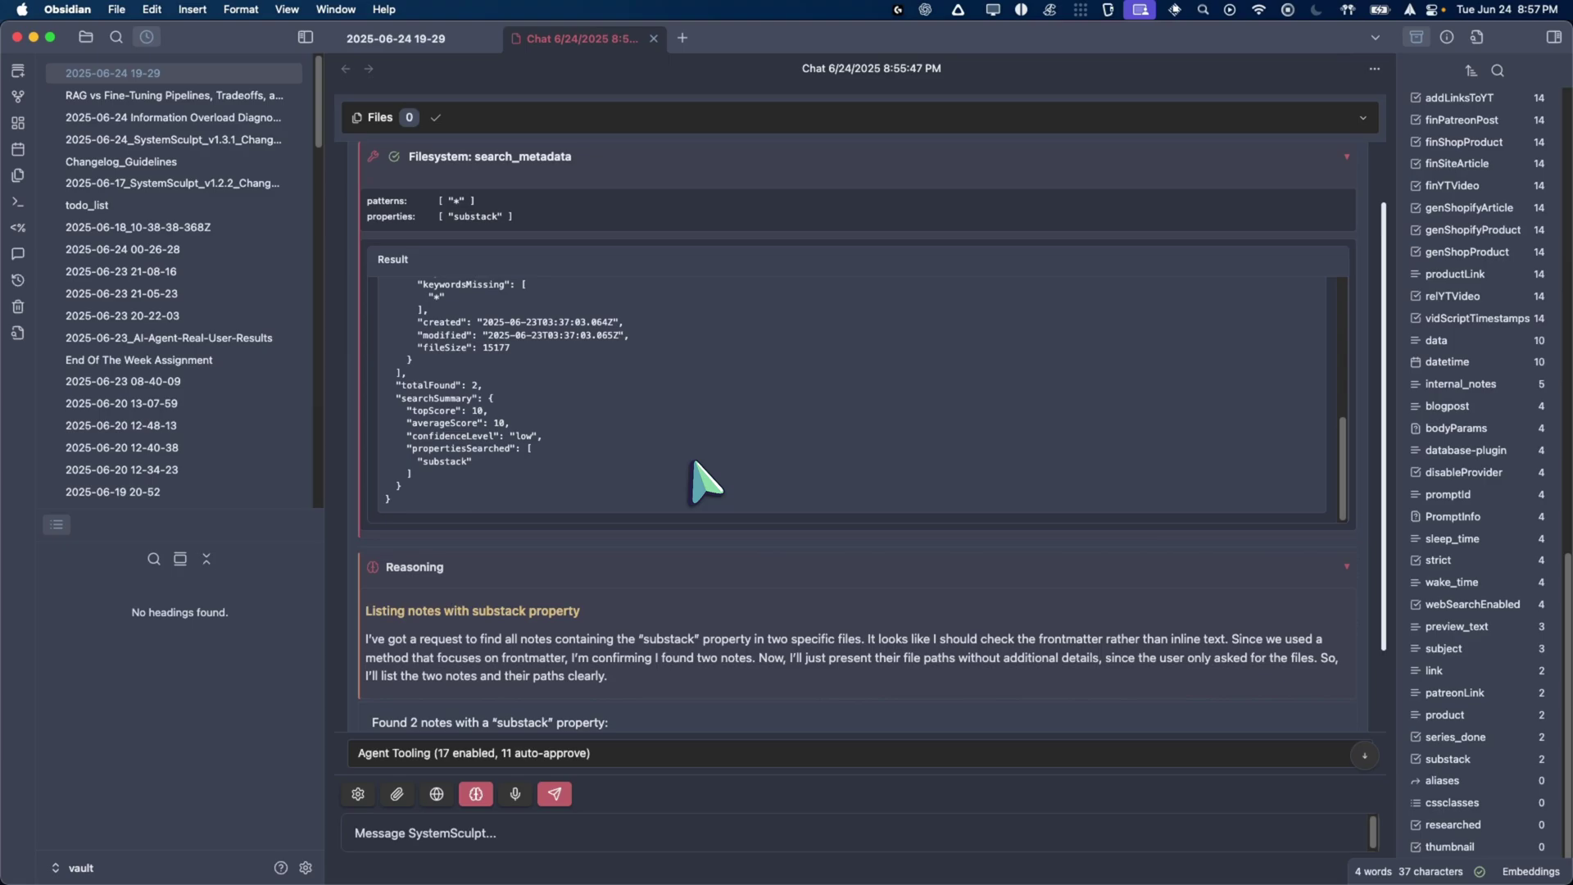
scroll(667, 467, down, 3)
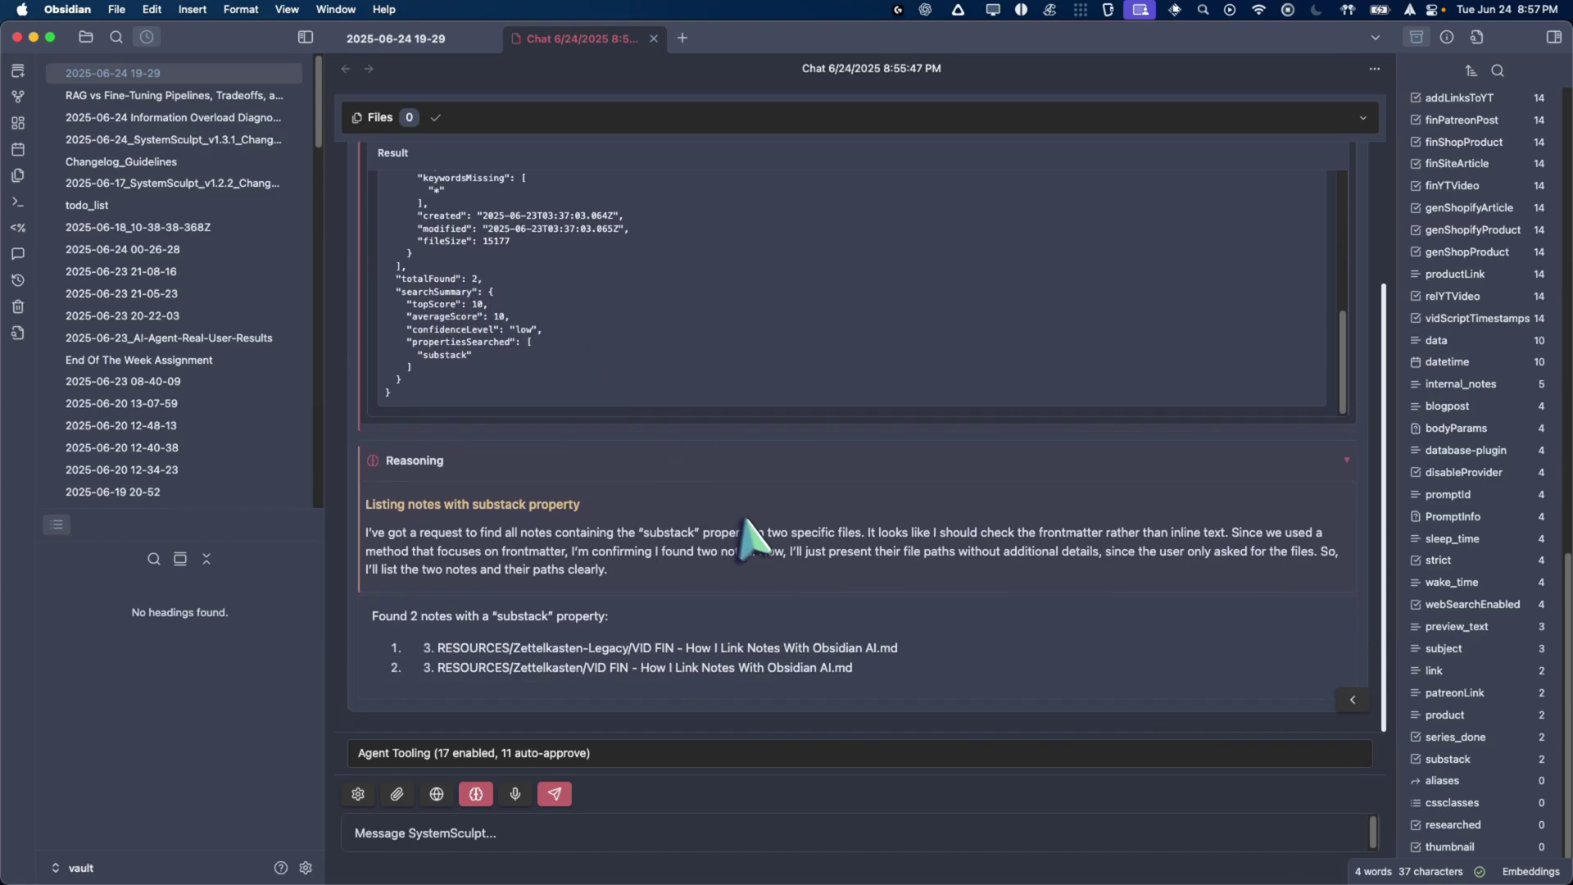
scroll(693, 337, up, 5)
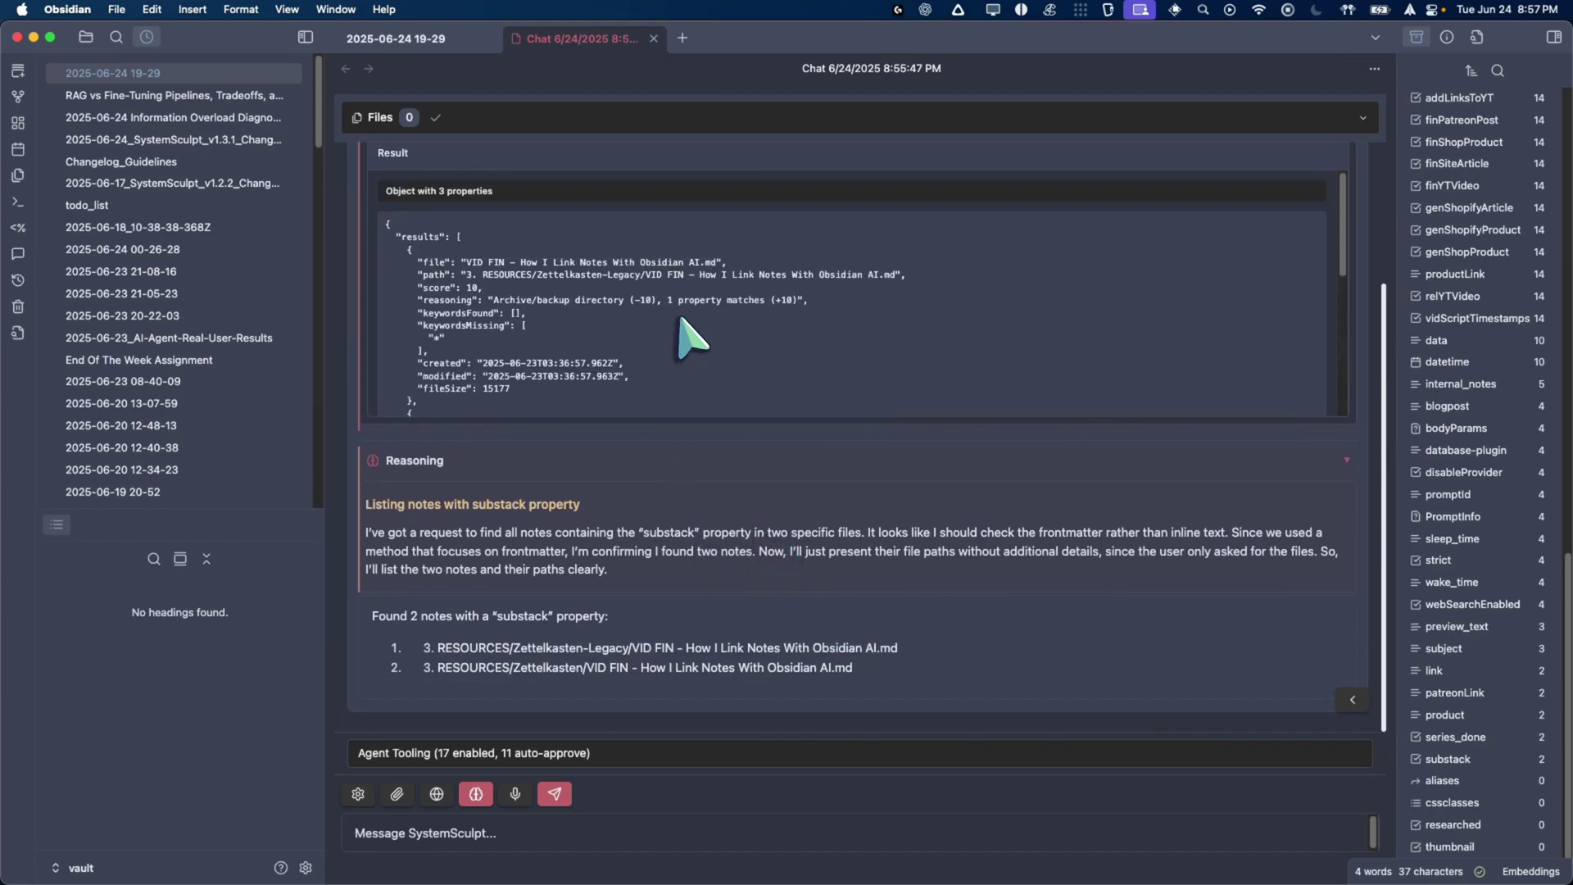
scroll(692, 337, down, 5)
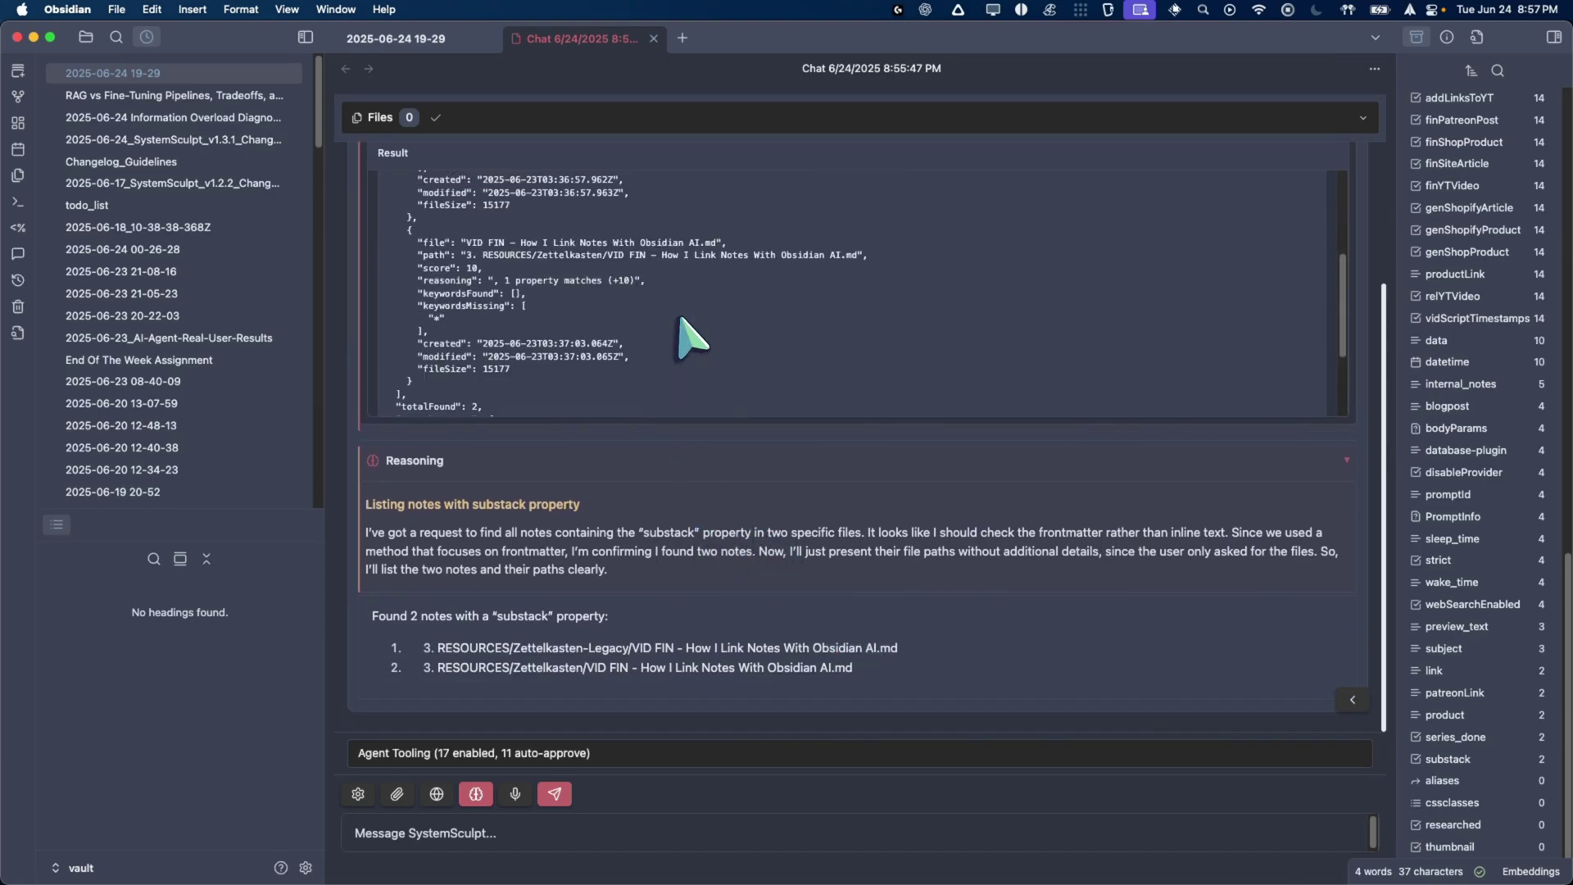
click(749, 481)
scroll(702, 333, up, 2)
click(692, 176)
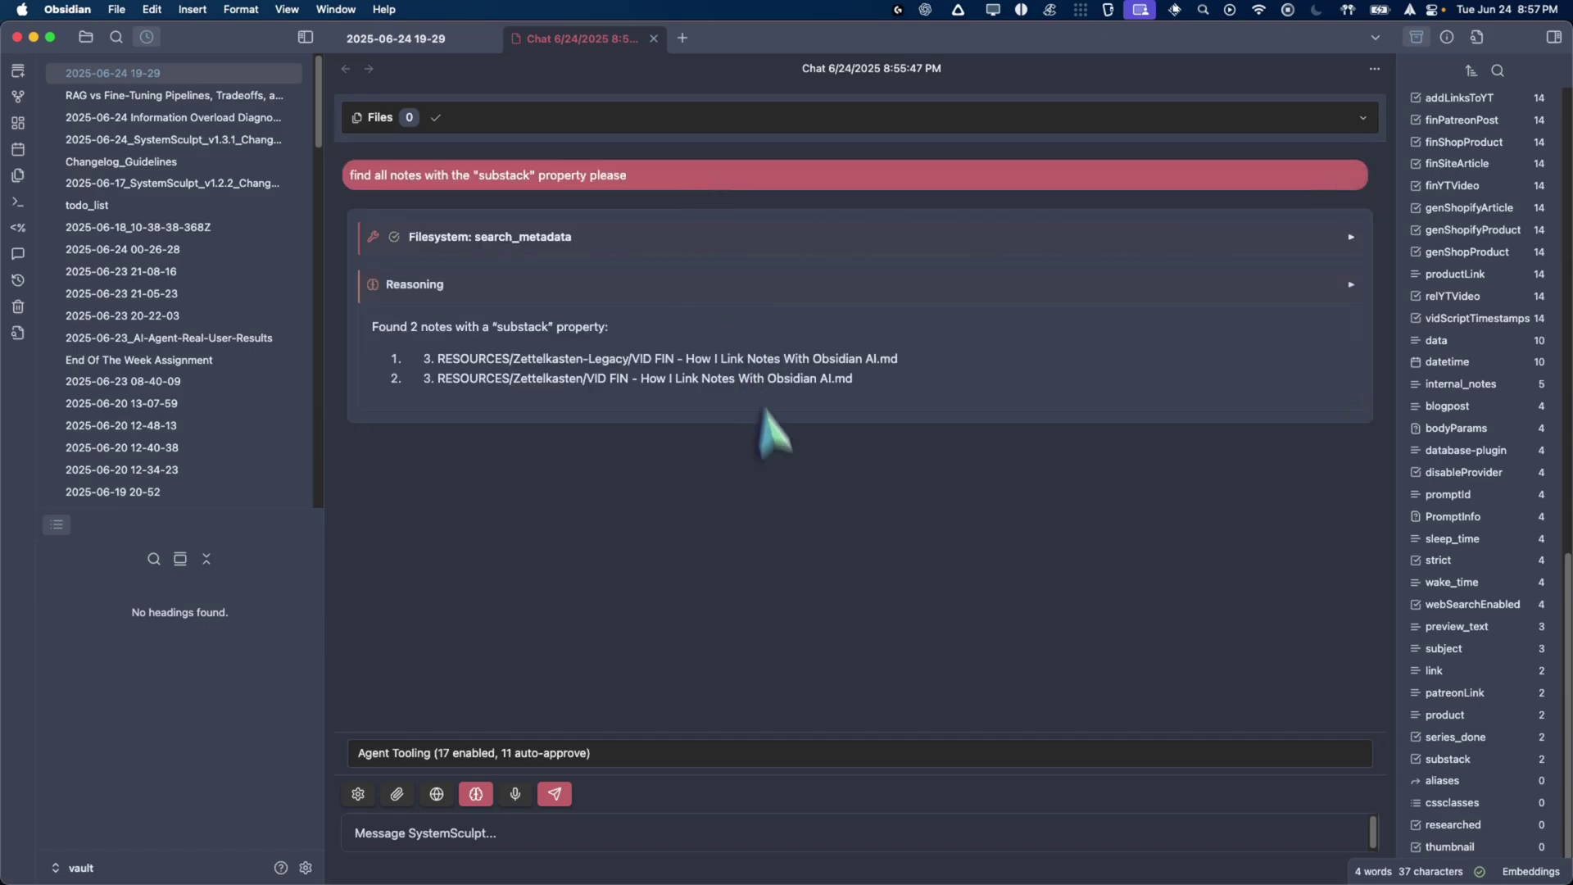
Select the two found note paths in Zettelkasten-Legacy and Zettelkasten to review them.
drag(373, 323, 905, 385)
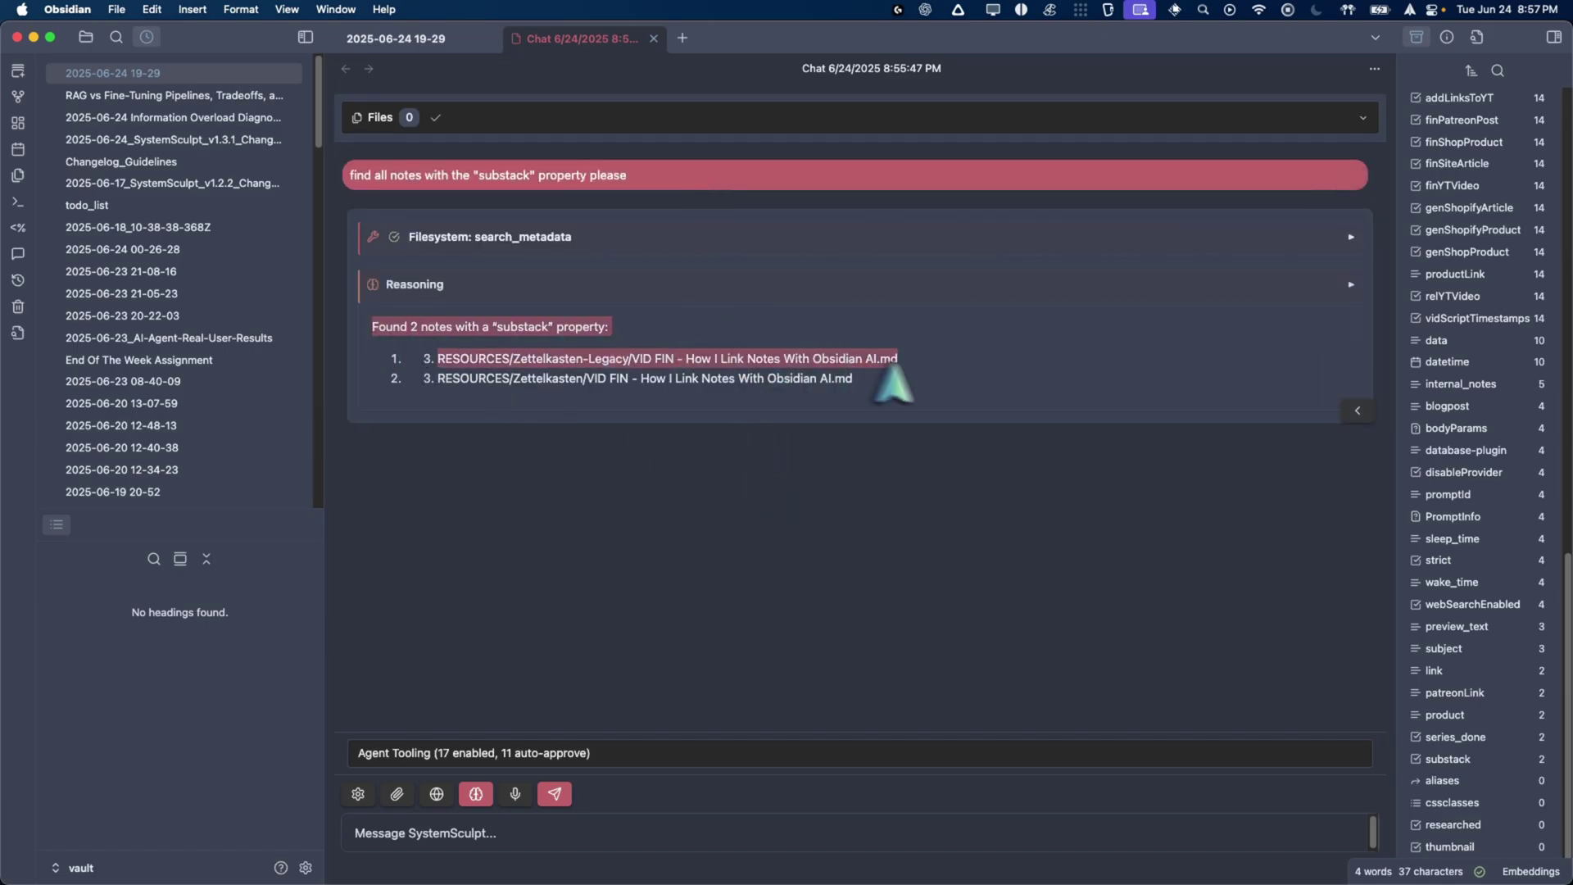
click(942, 407)
drag(379, 326, 773, 404)
click(852, 401)
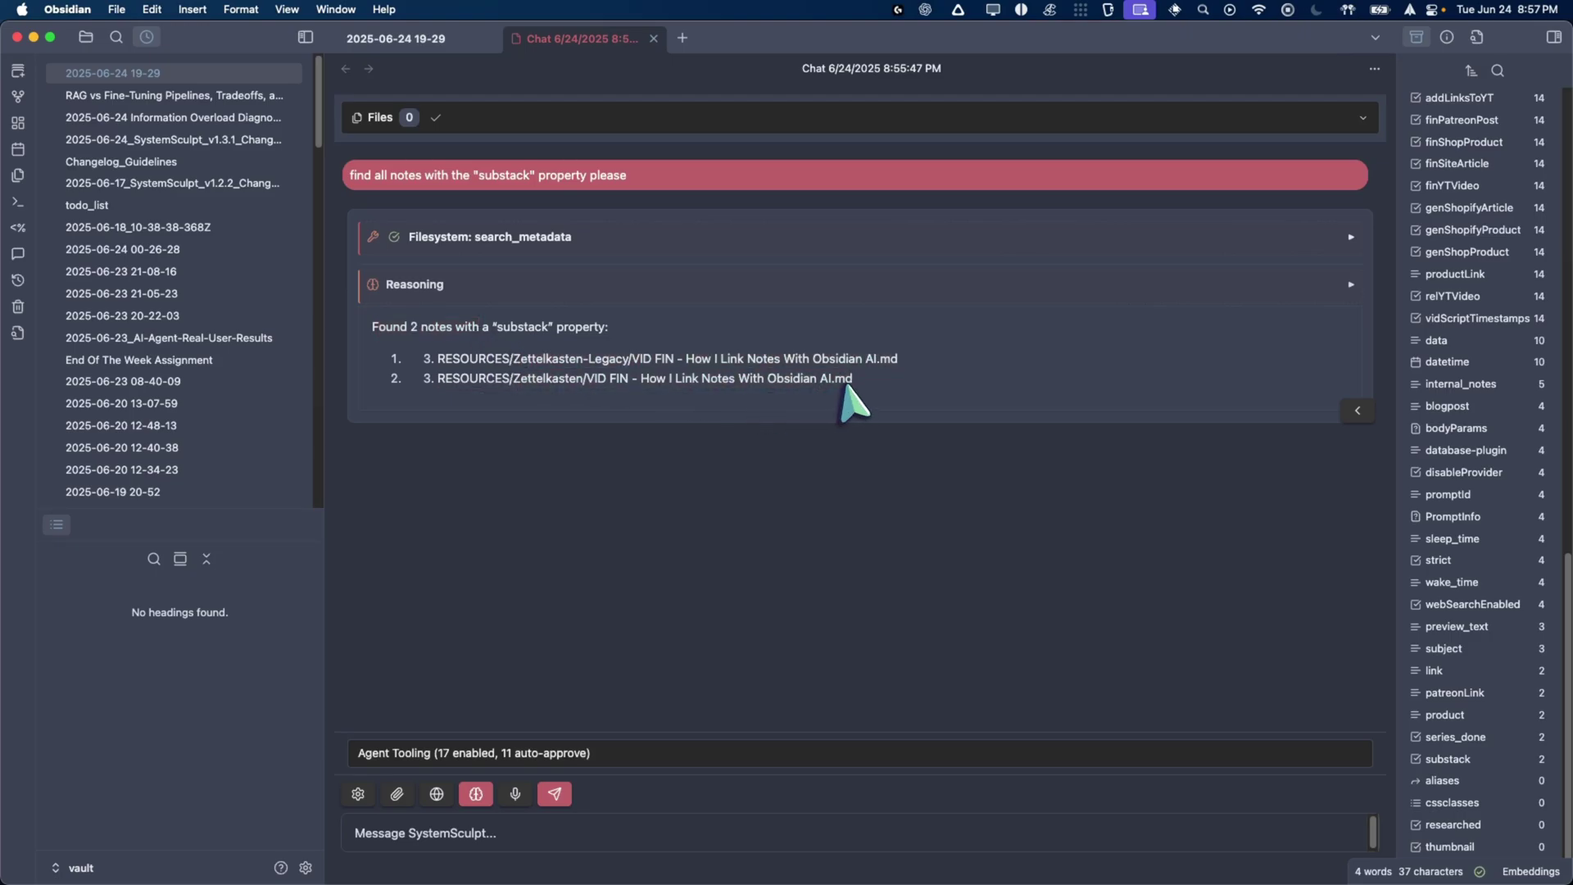
drag(883, 384, 629, 363)
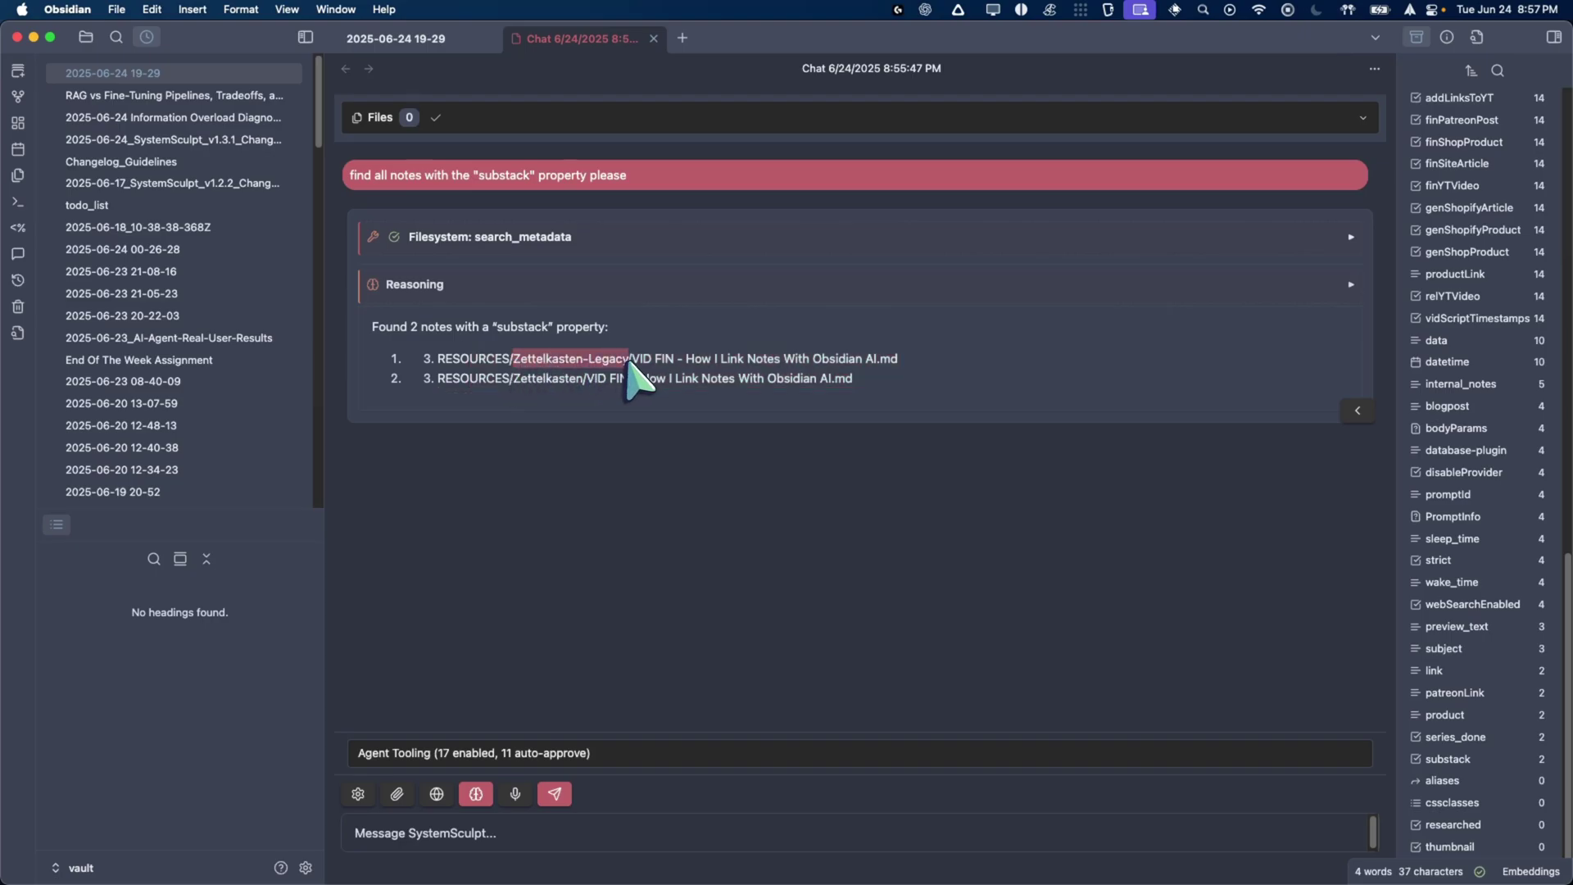
drag(516, 379, 582, 385)
click(590, 401)
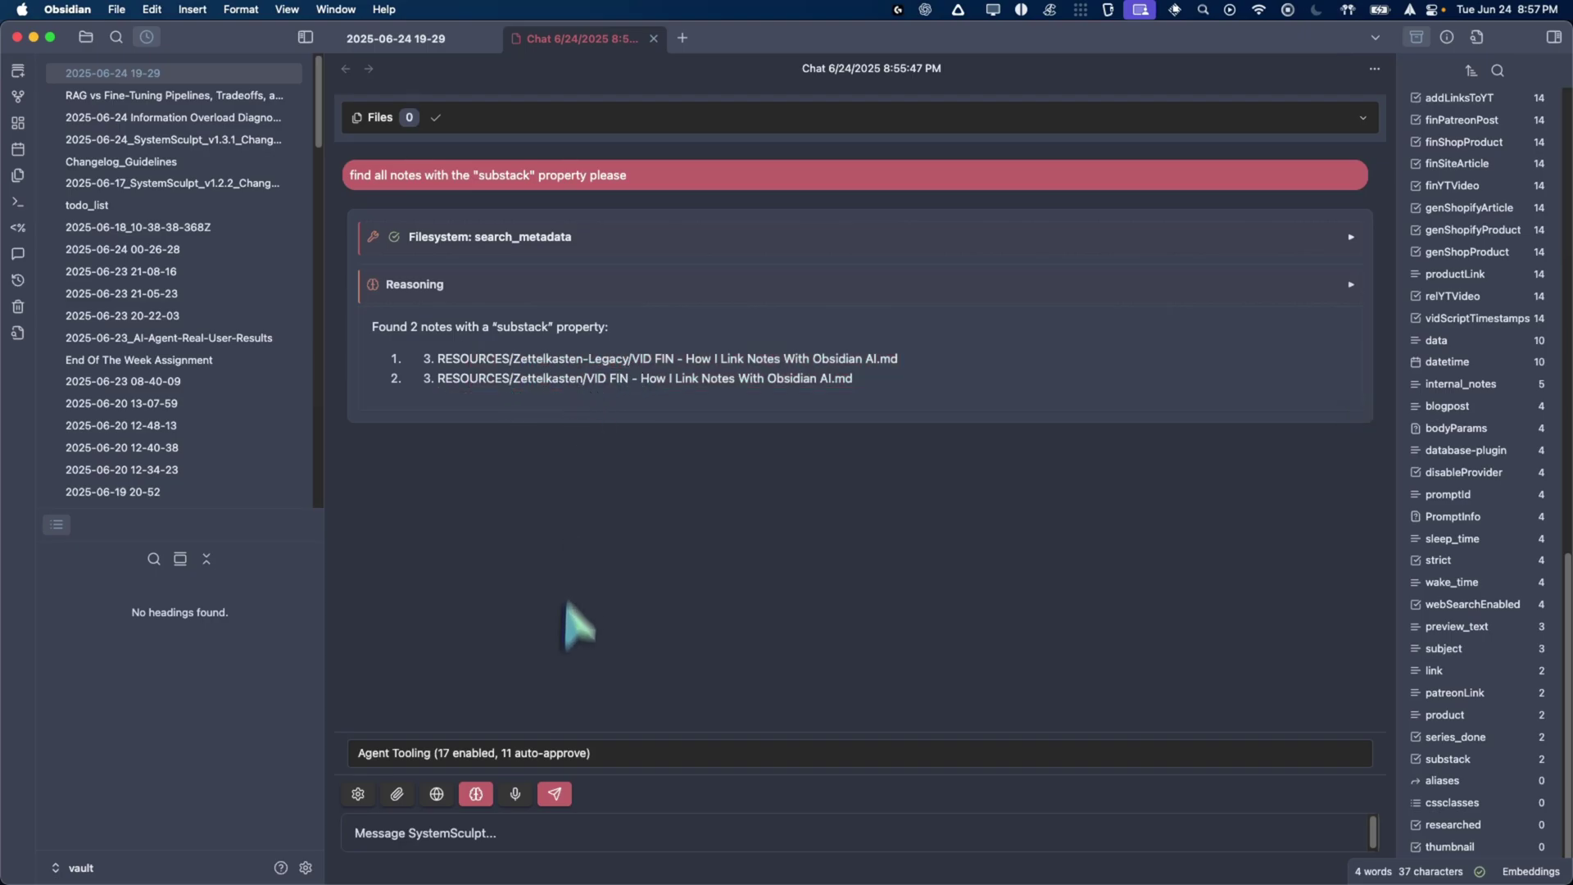
Ask the agent whether the two VID FIN notes are duplicates.
click(649, 840)
text(hey )
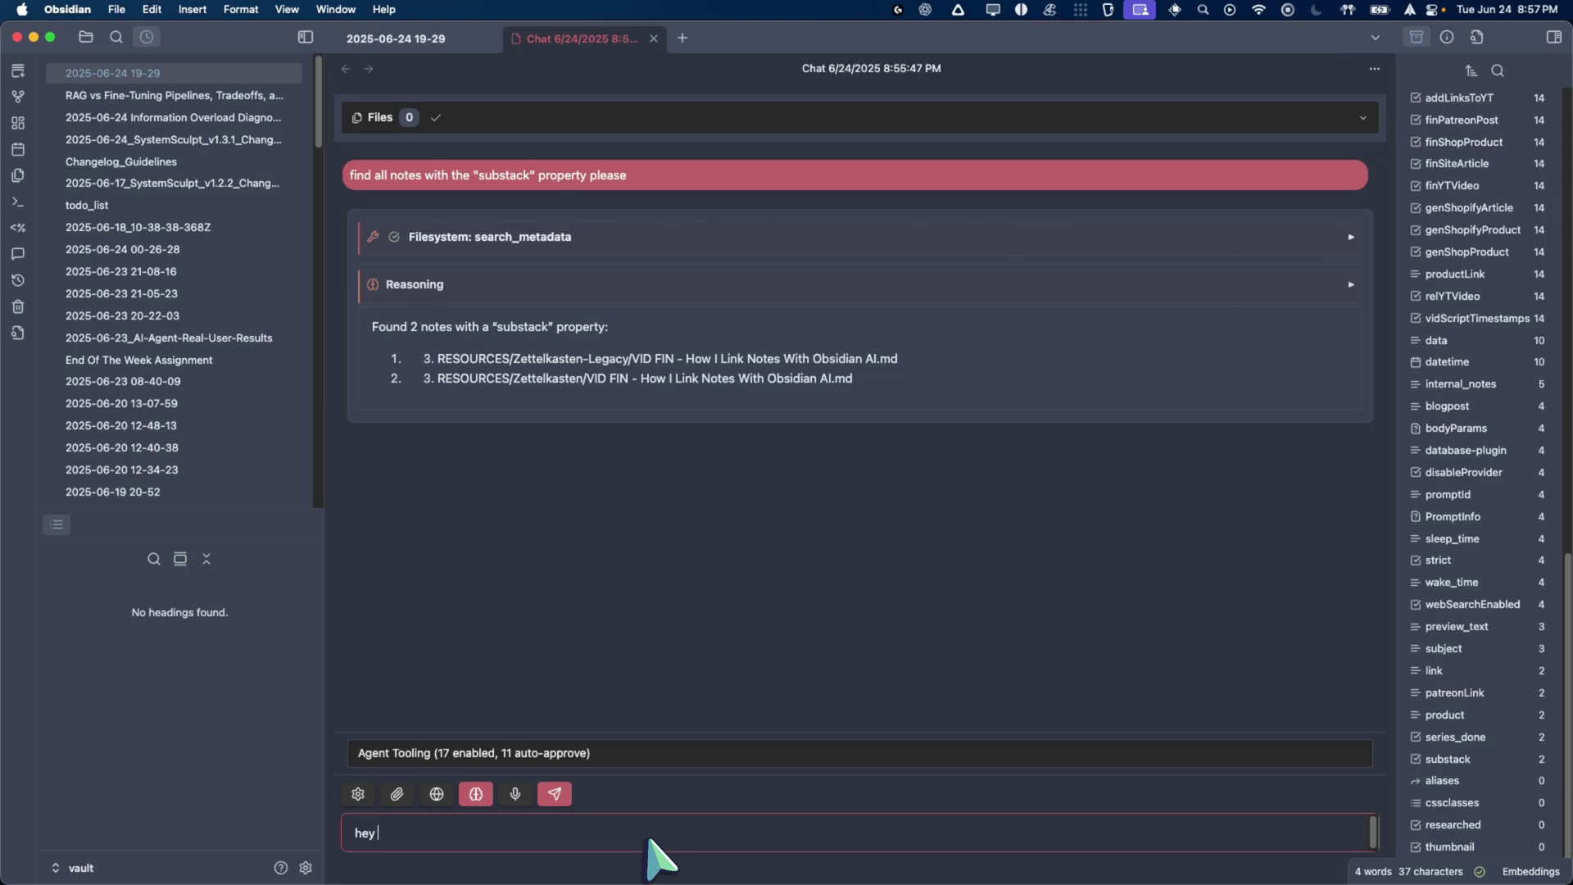
text(can you check i)
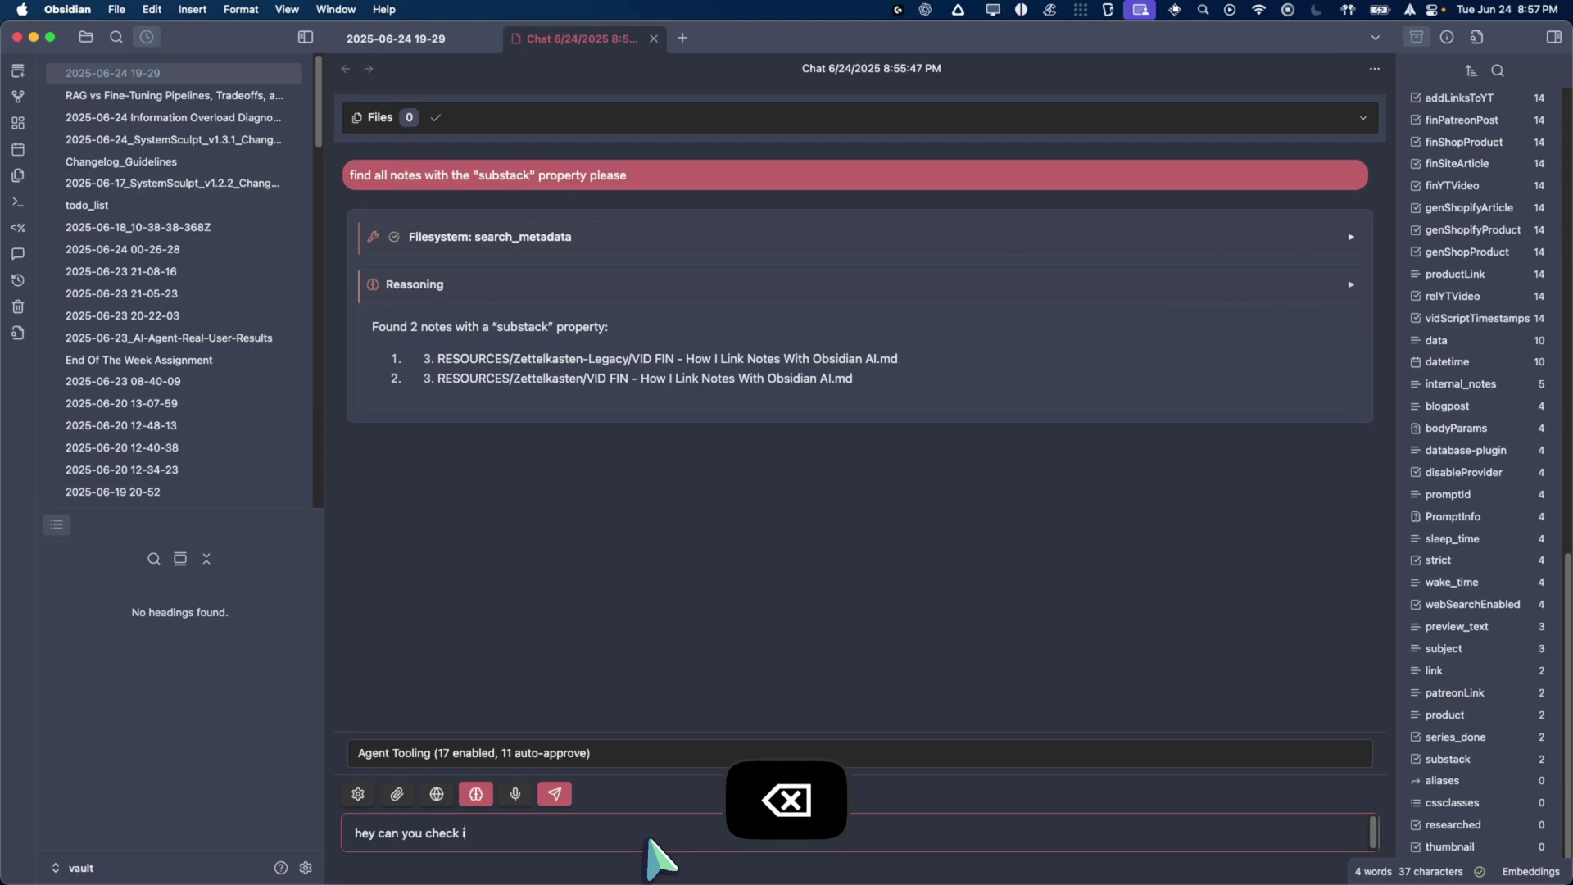
text(f these 2 are duplicates, i just want to make su)
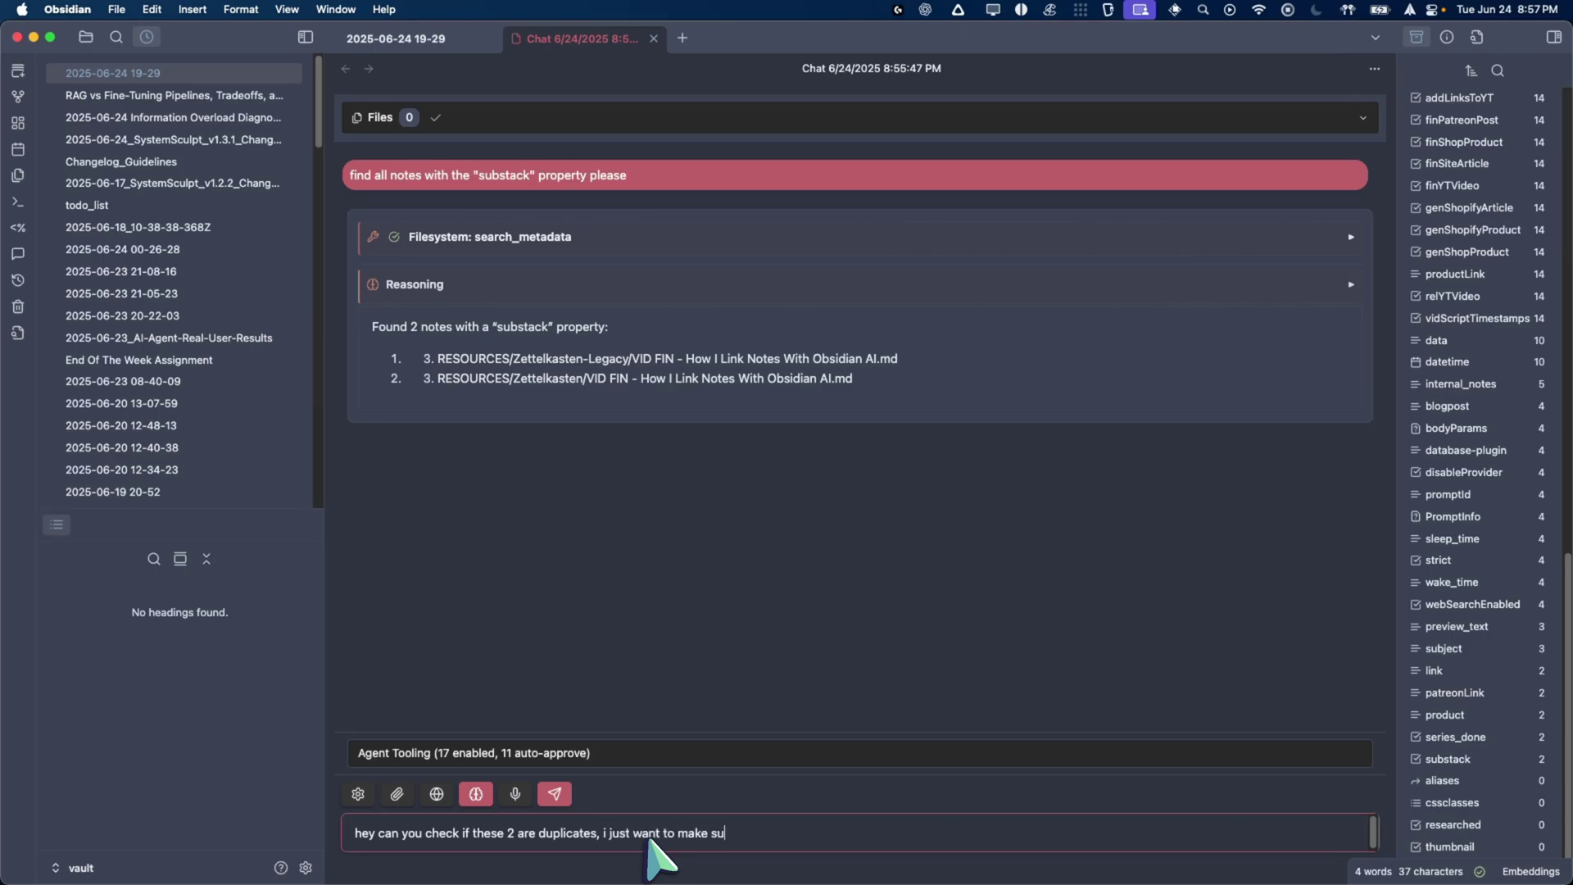
text(re.)
key(Return)
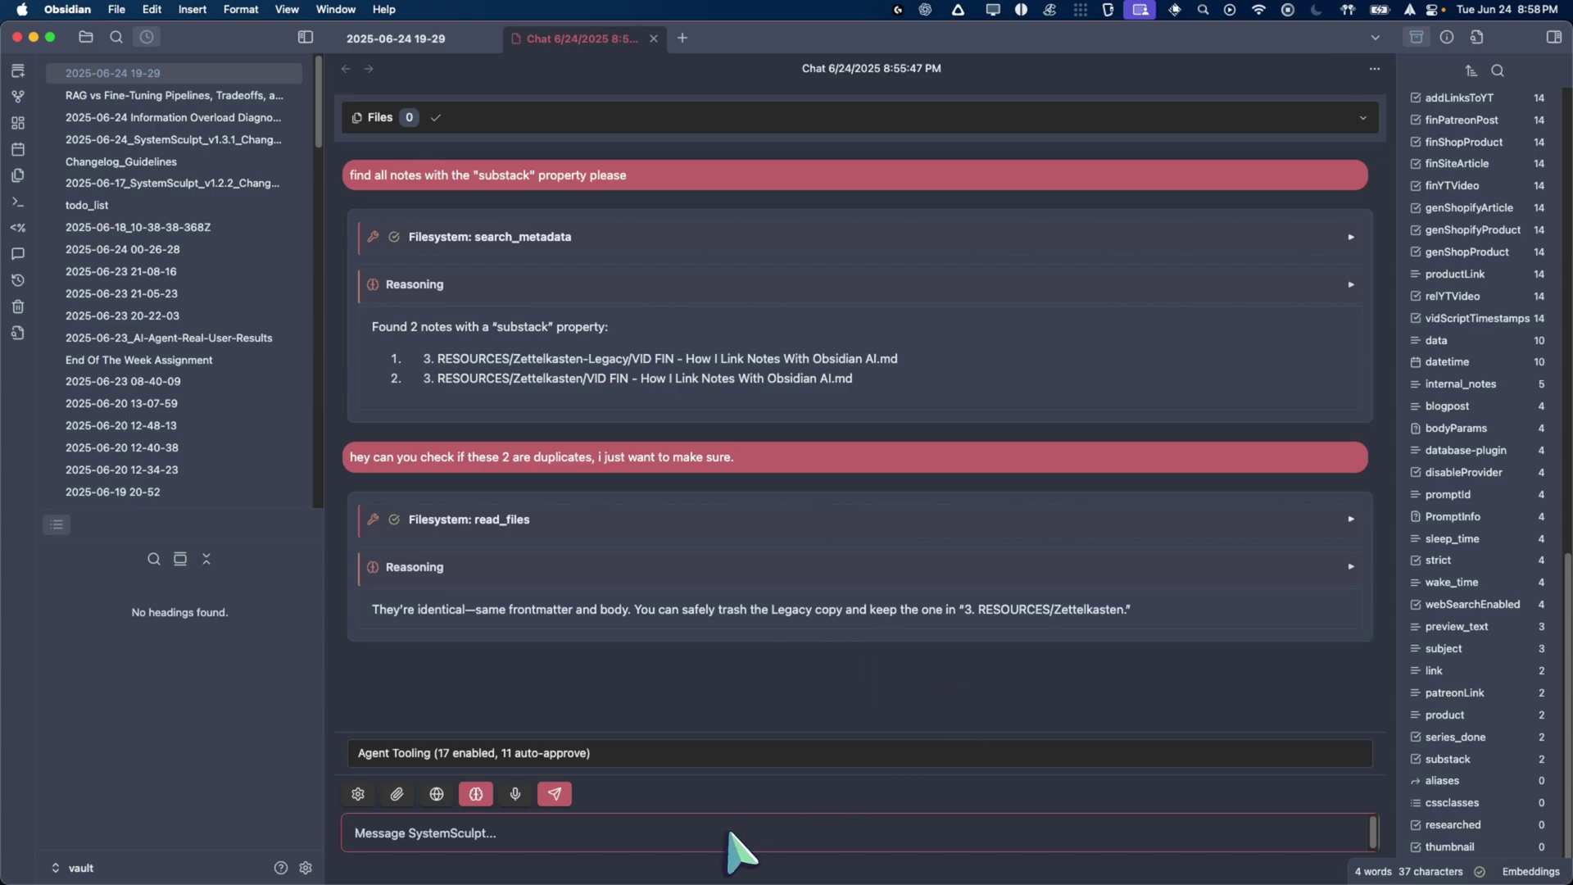
Show the File Explorer and tell the agent to trash the duplicate and move the other into a new Substacks folder.
click(85, 37)
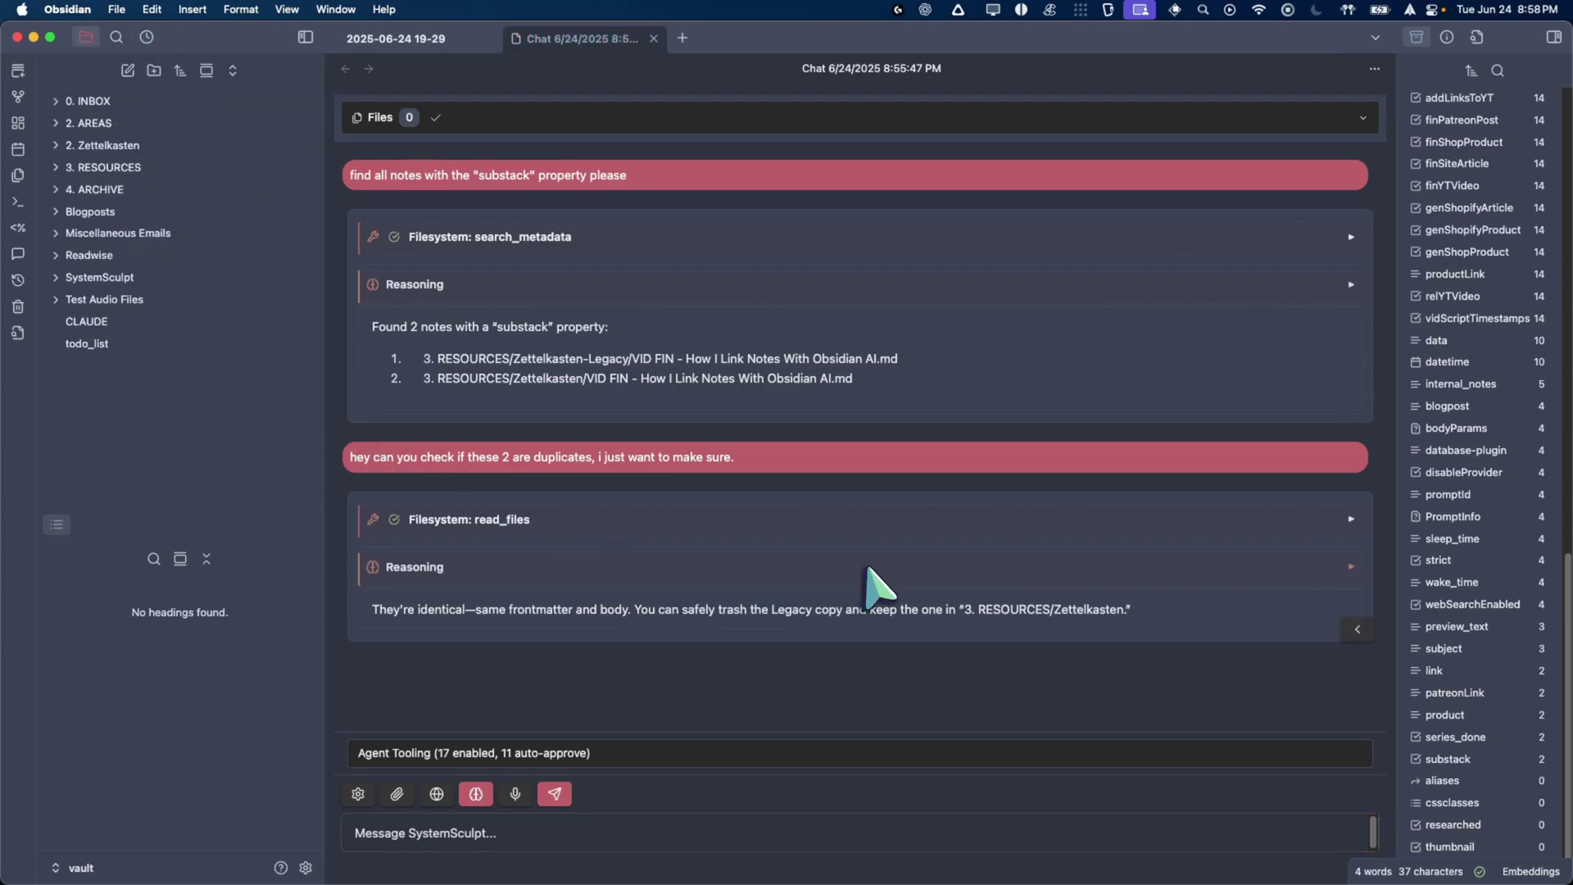
click(752, 832)
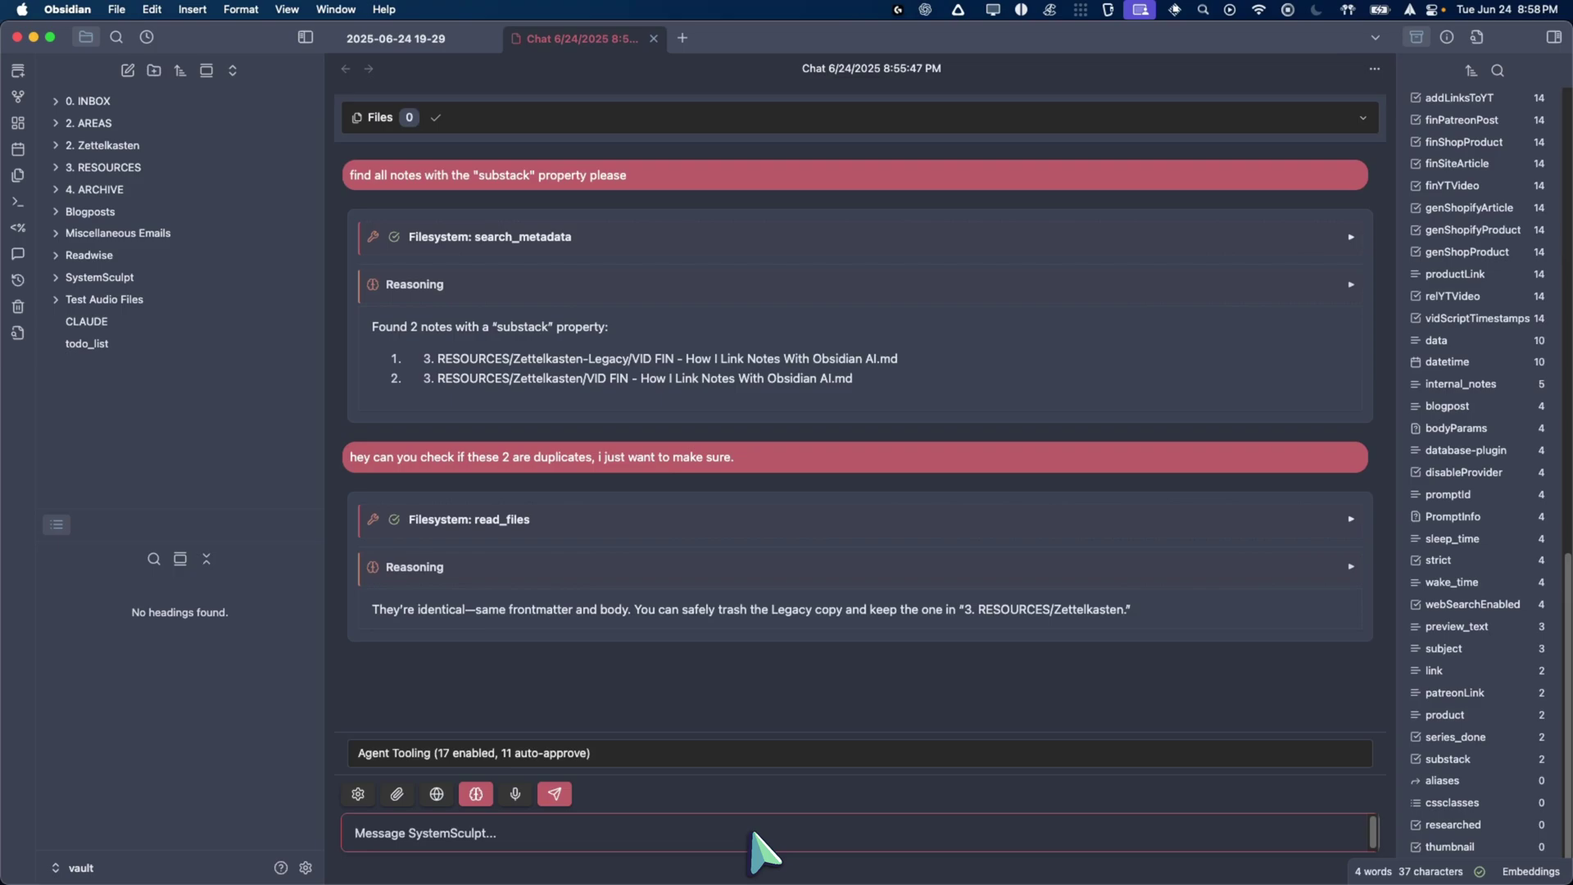
text(ok, trash the duplicate, then move the other one i)
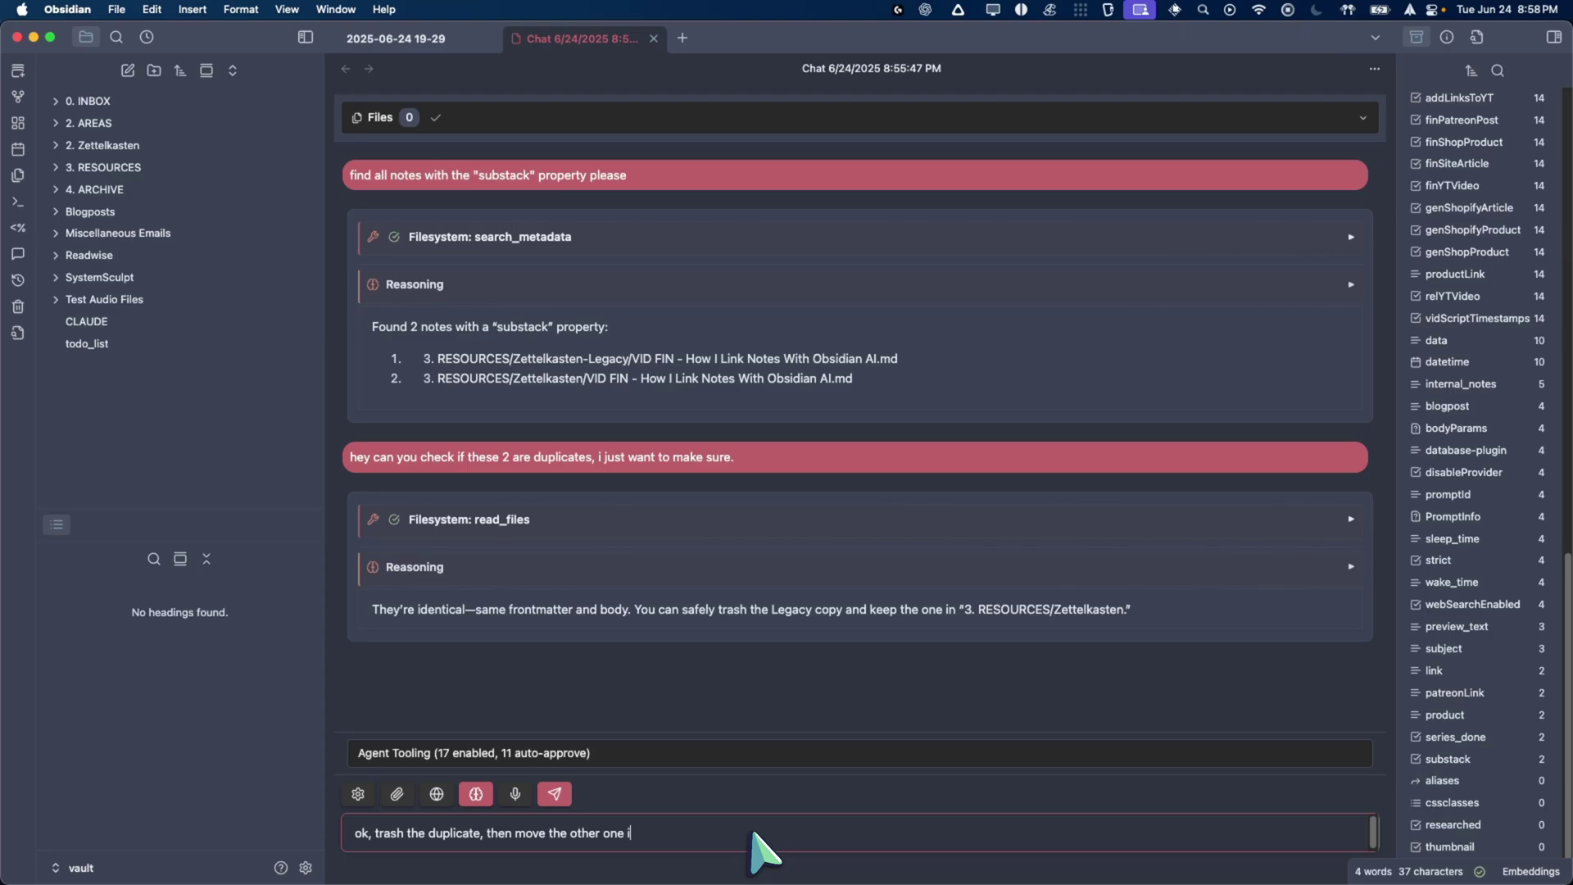
text(nto a new director)
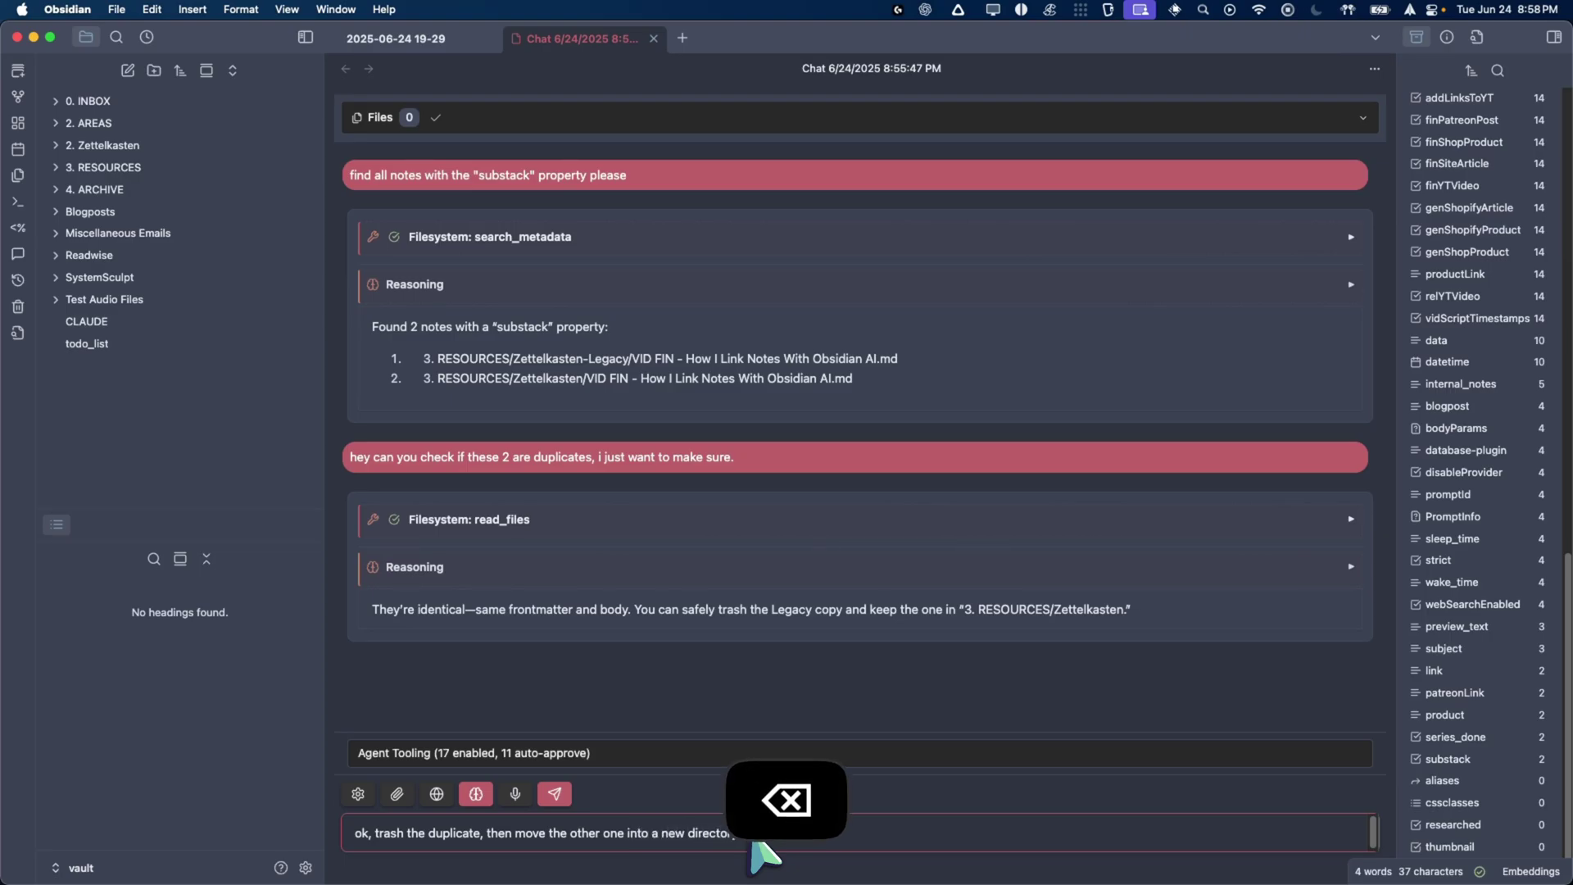
text(y called Substacks. in our vault main dir)
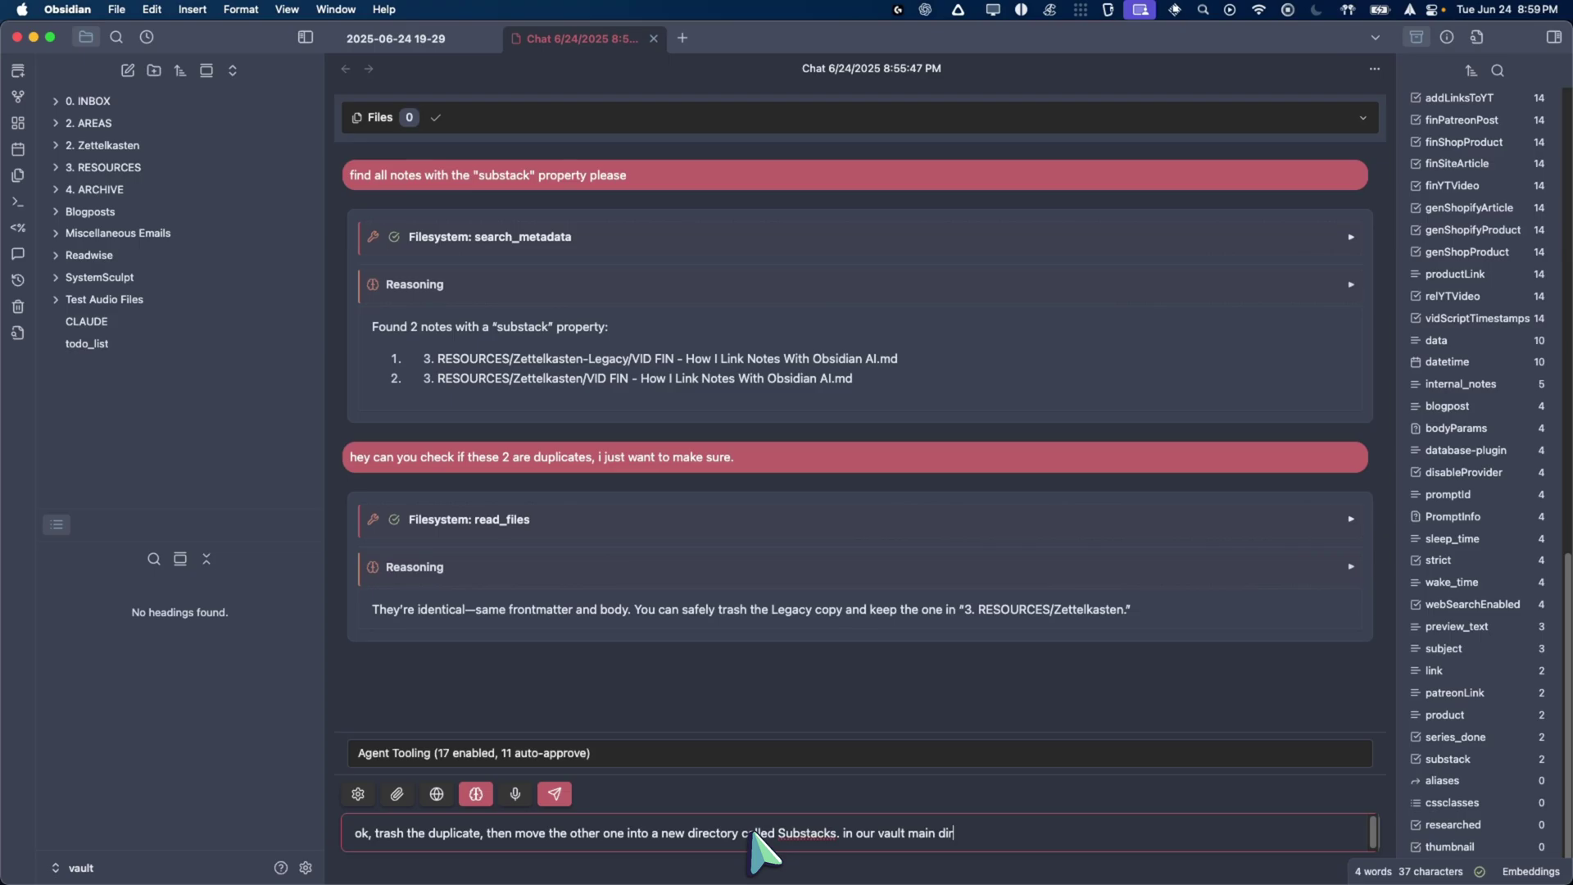
text(.)
key(Return)
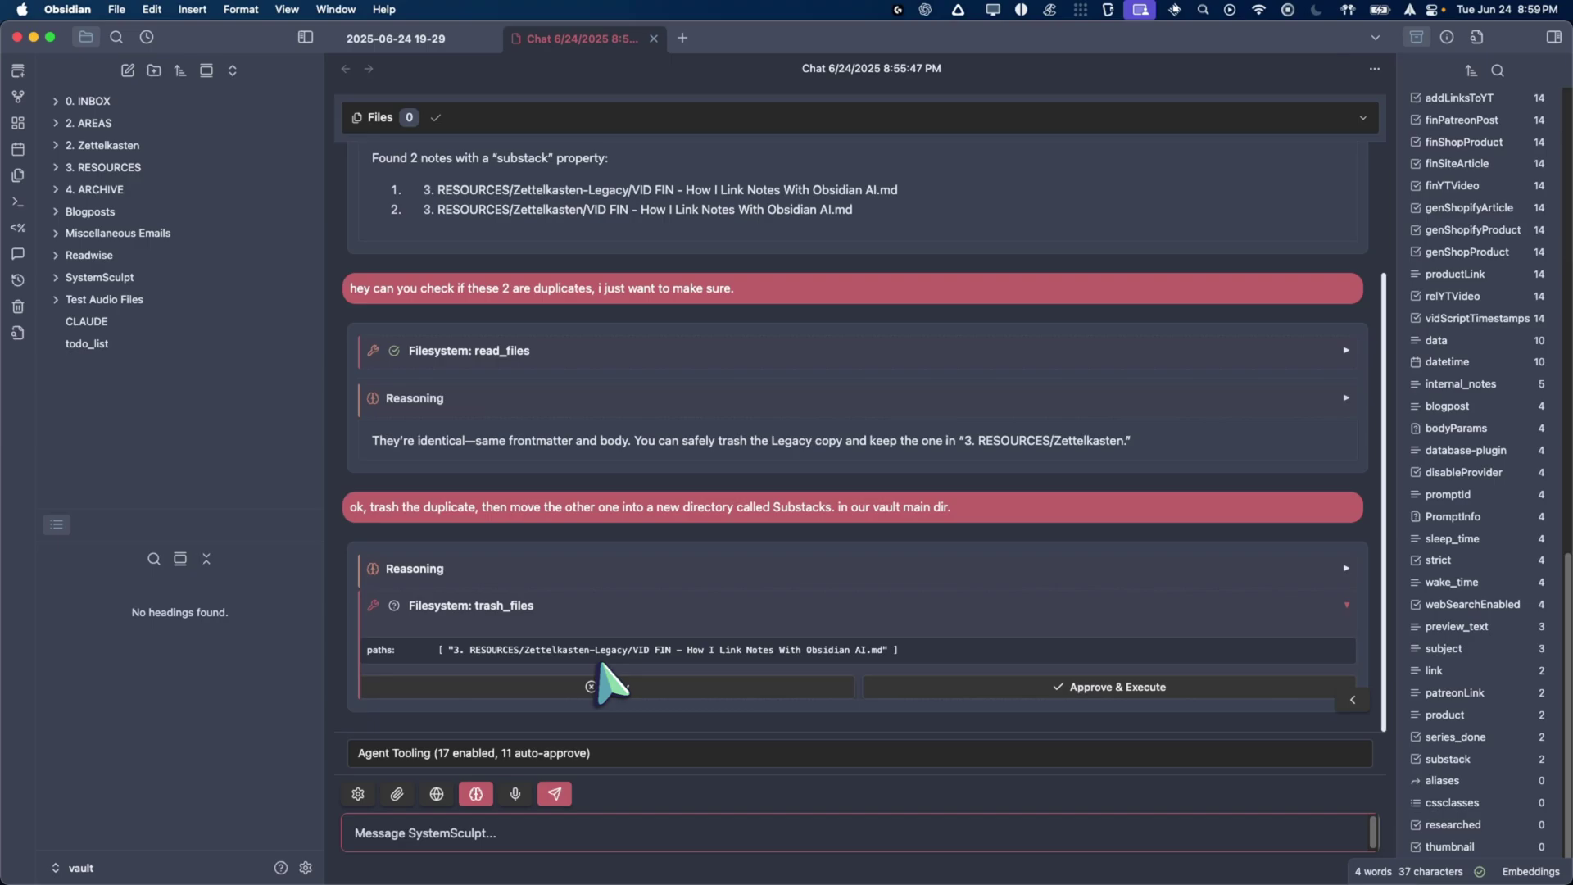
Approve trashing the Legacy copy and the move into Substacks, then check why the move failed.
click(1057, 690)
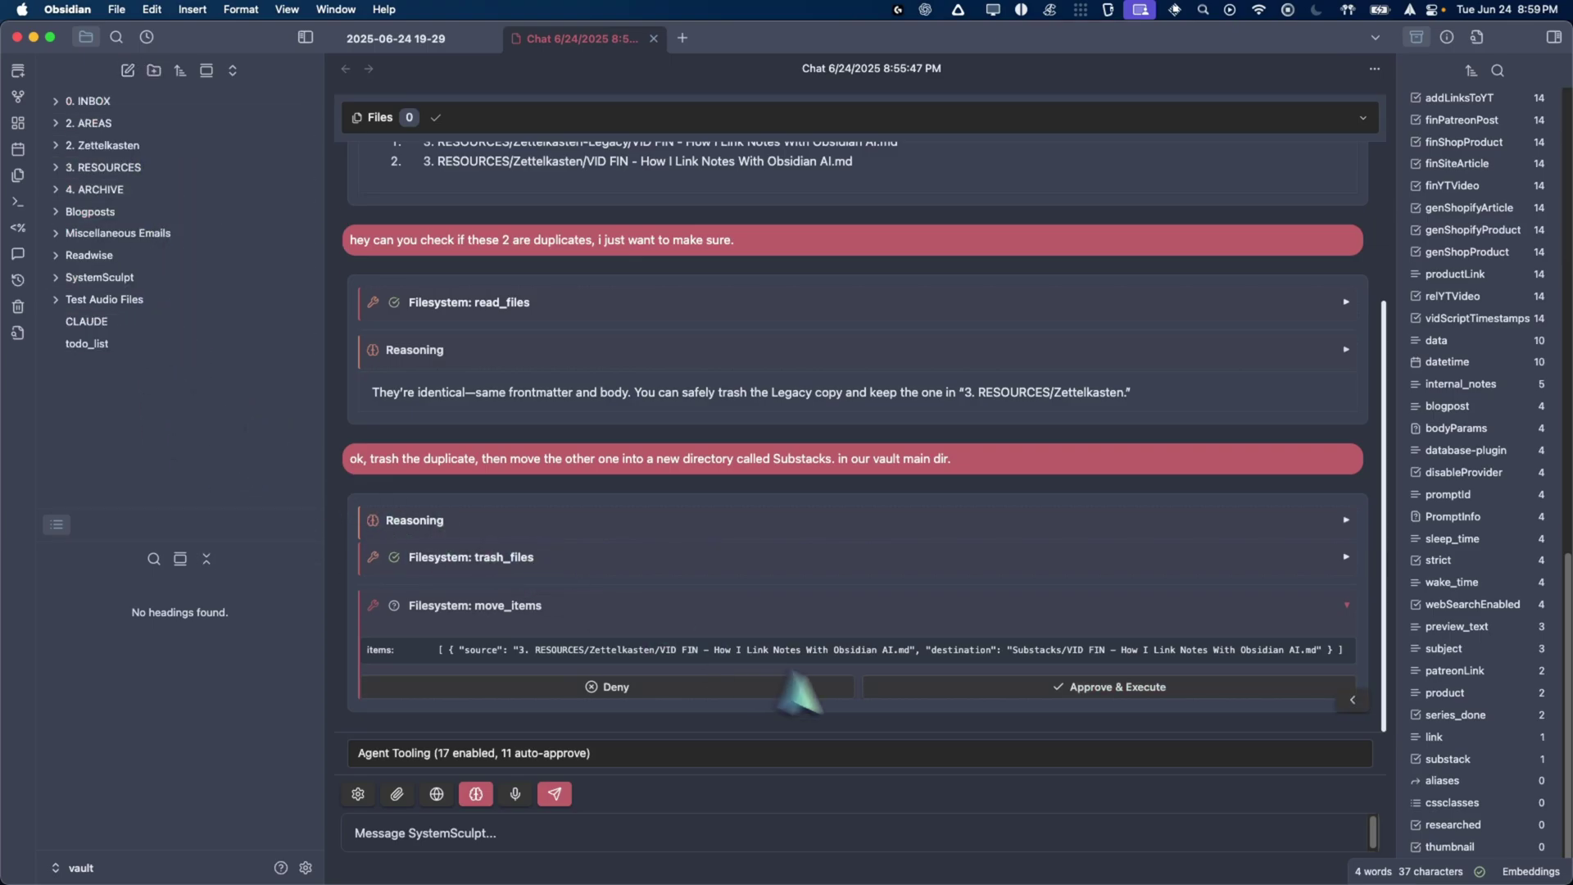
click(1004, 693)
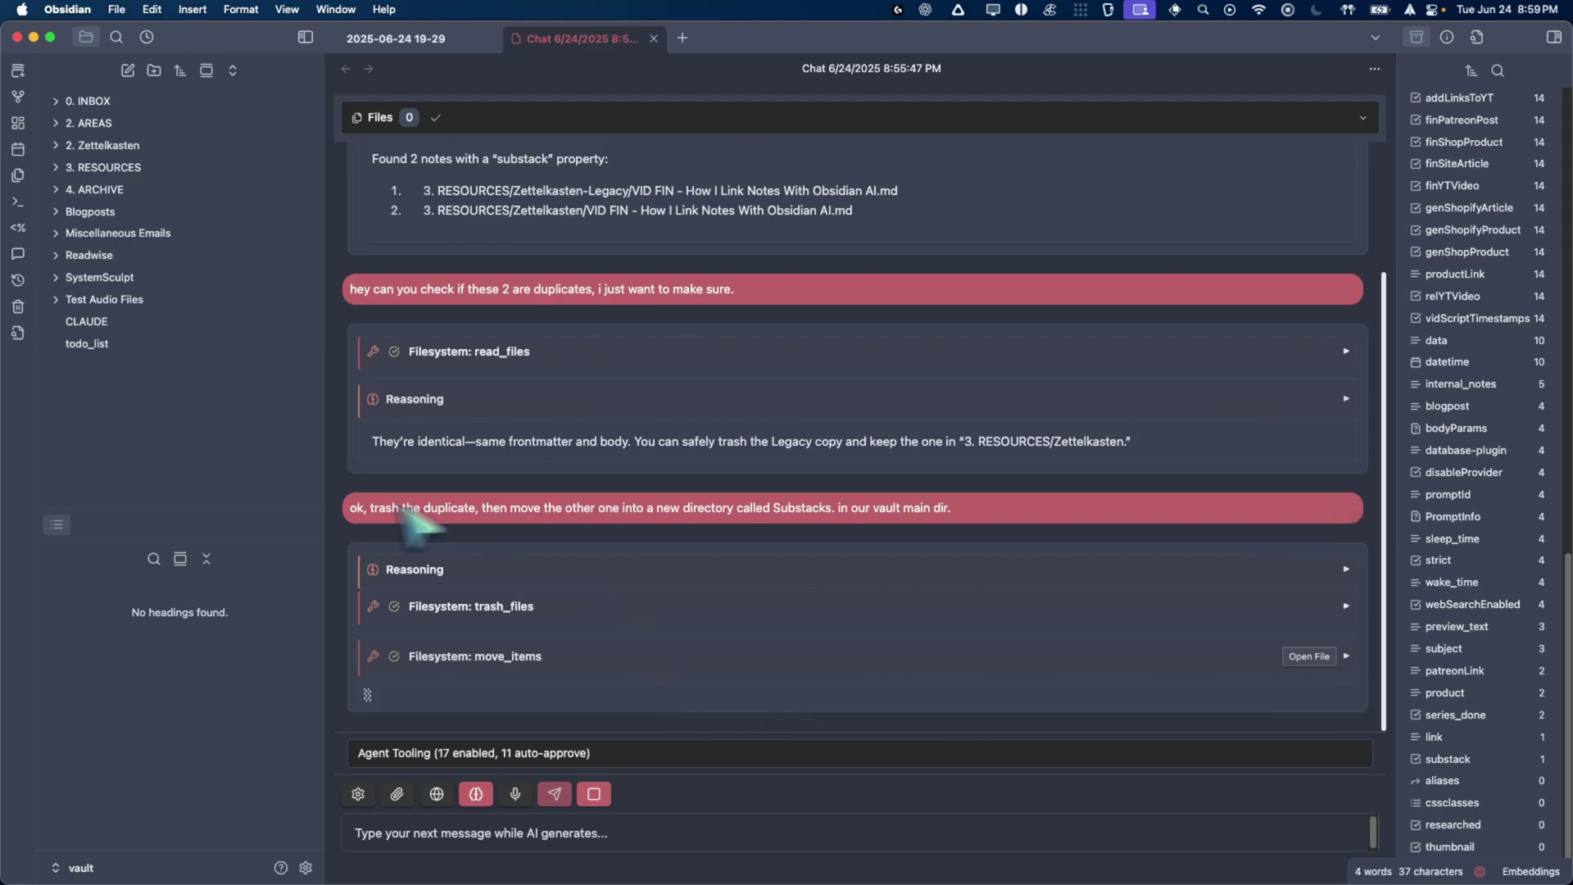
click(811, 660)
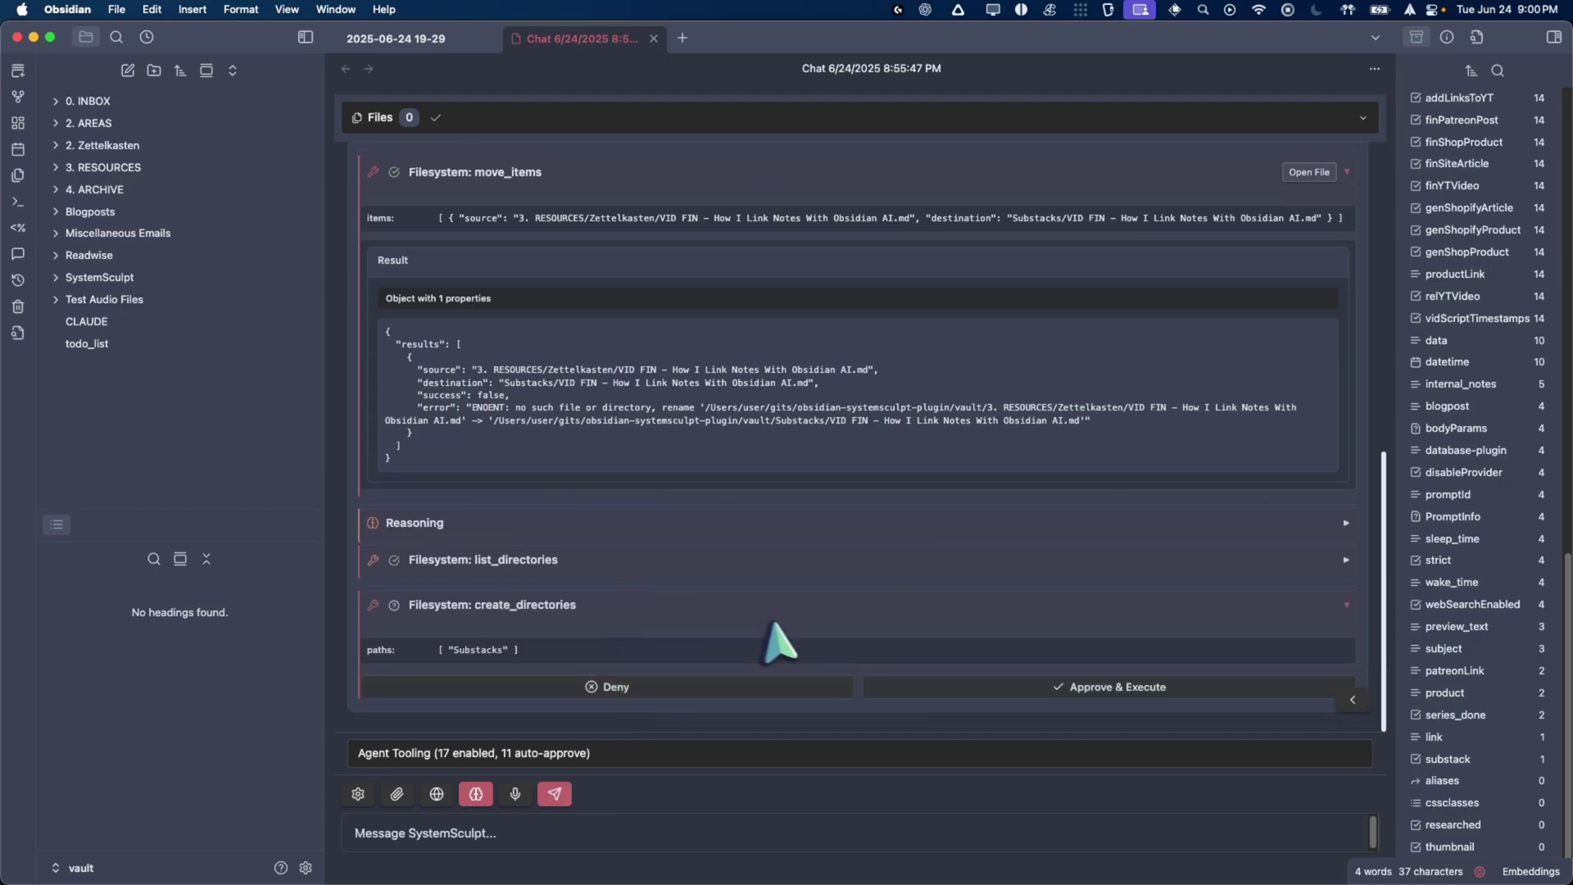
Approve creating the Substacks folder and the retried move of the VID FIN note.
click(971, 690)
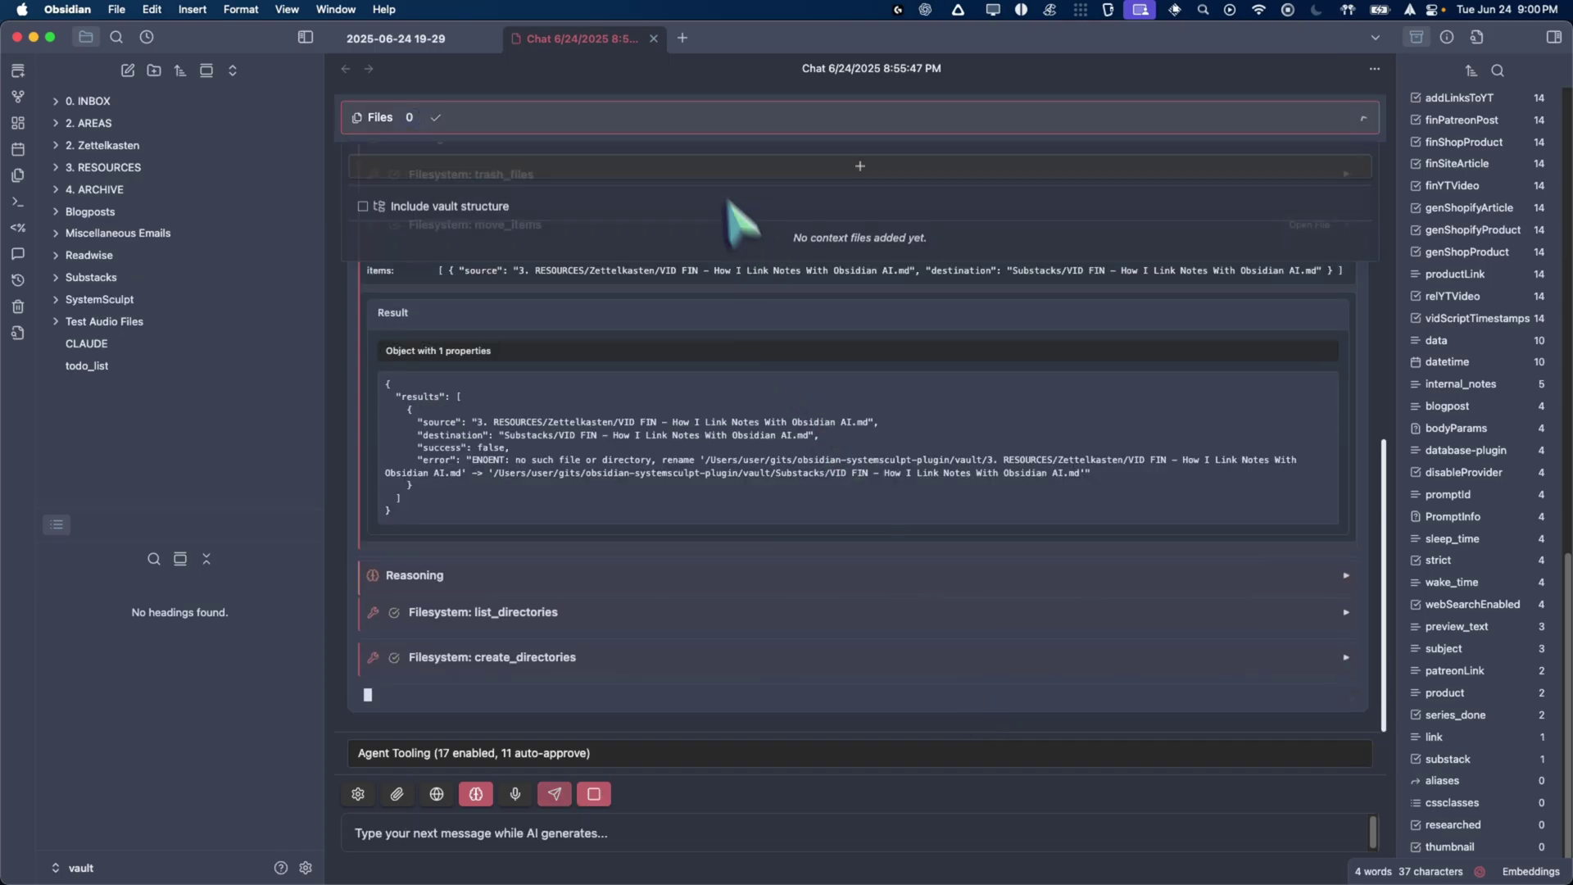
mouse_move(719, 156)
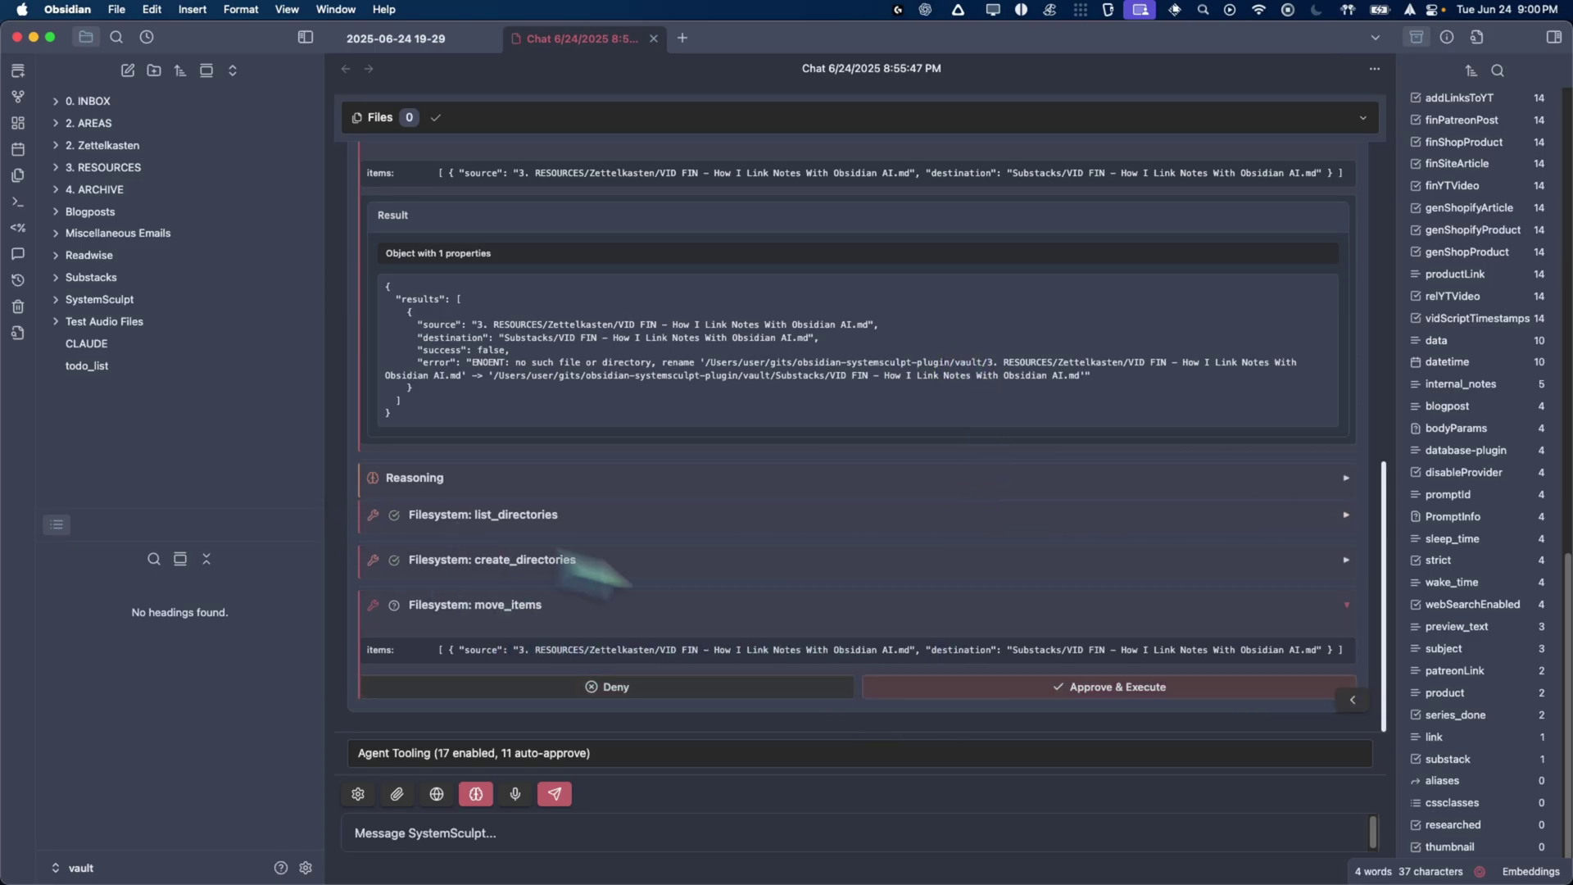
click(979, 690)
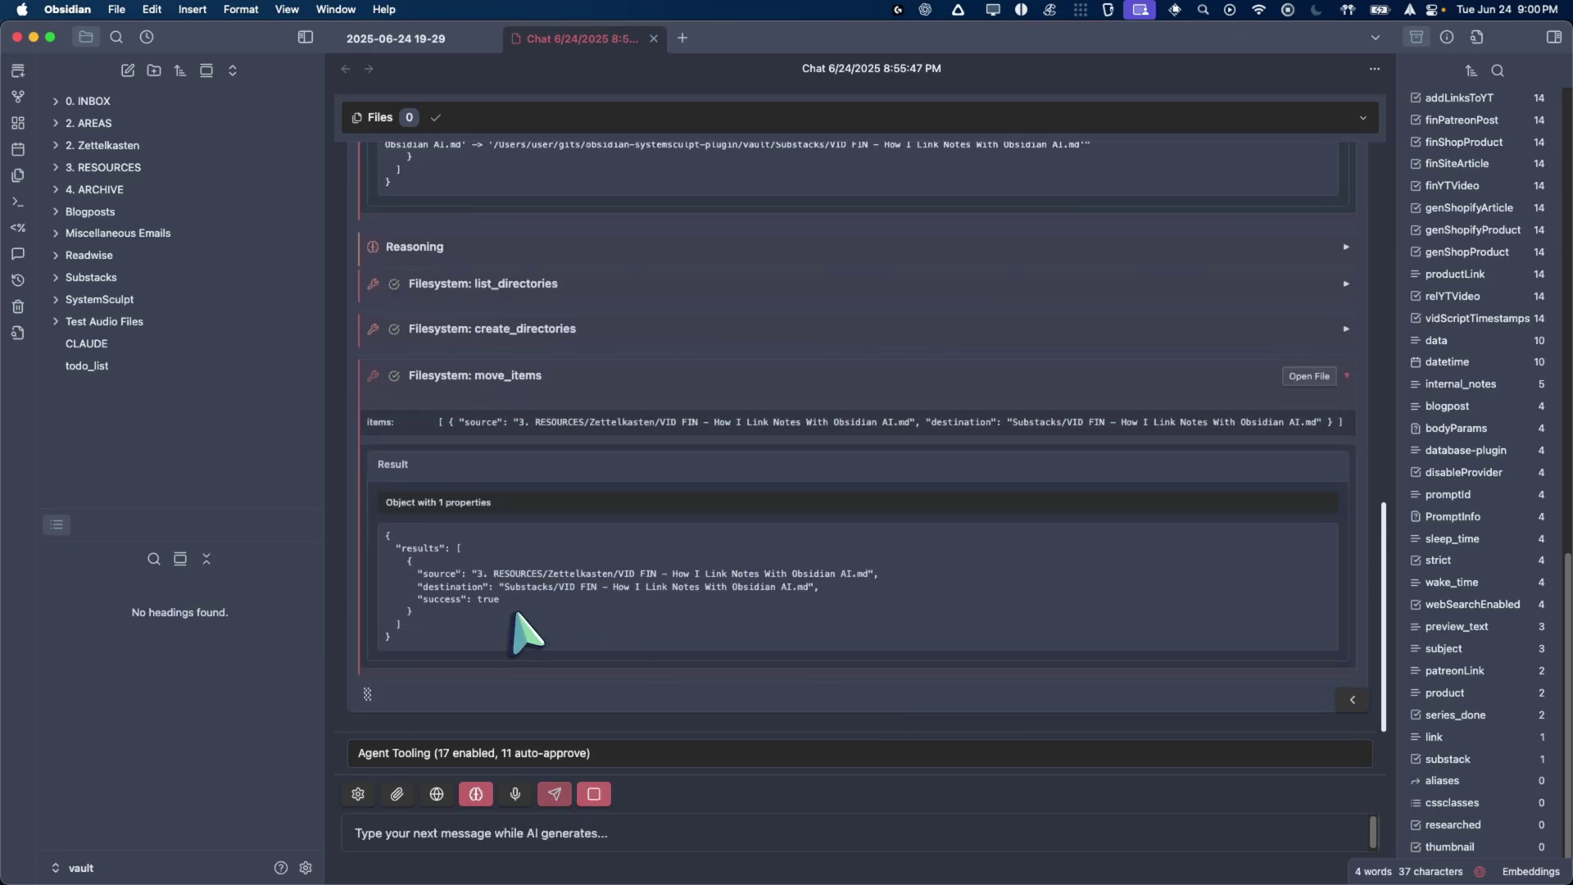
Expand the Substacks folder and review the agent's closing summary.
click(139, 280)
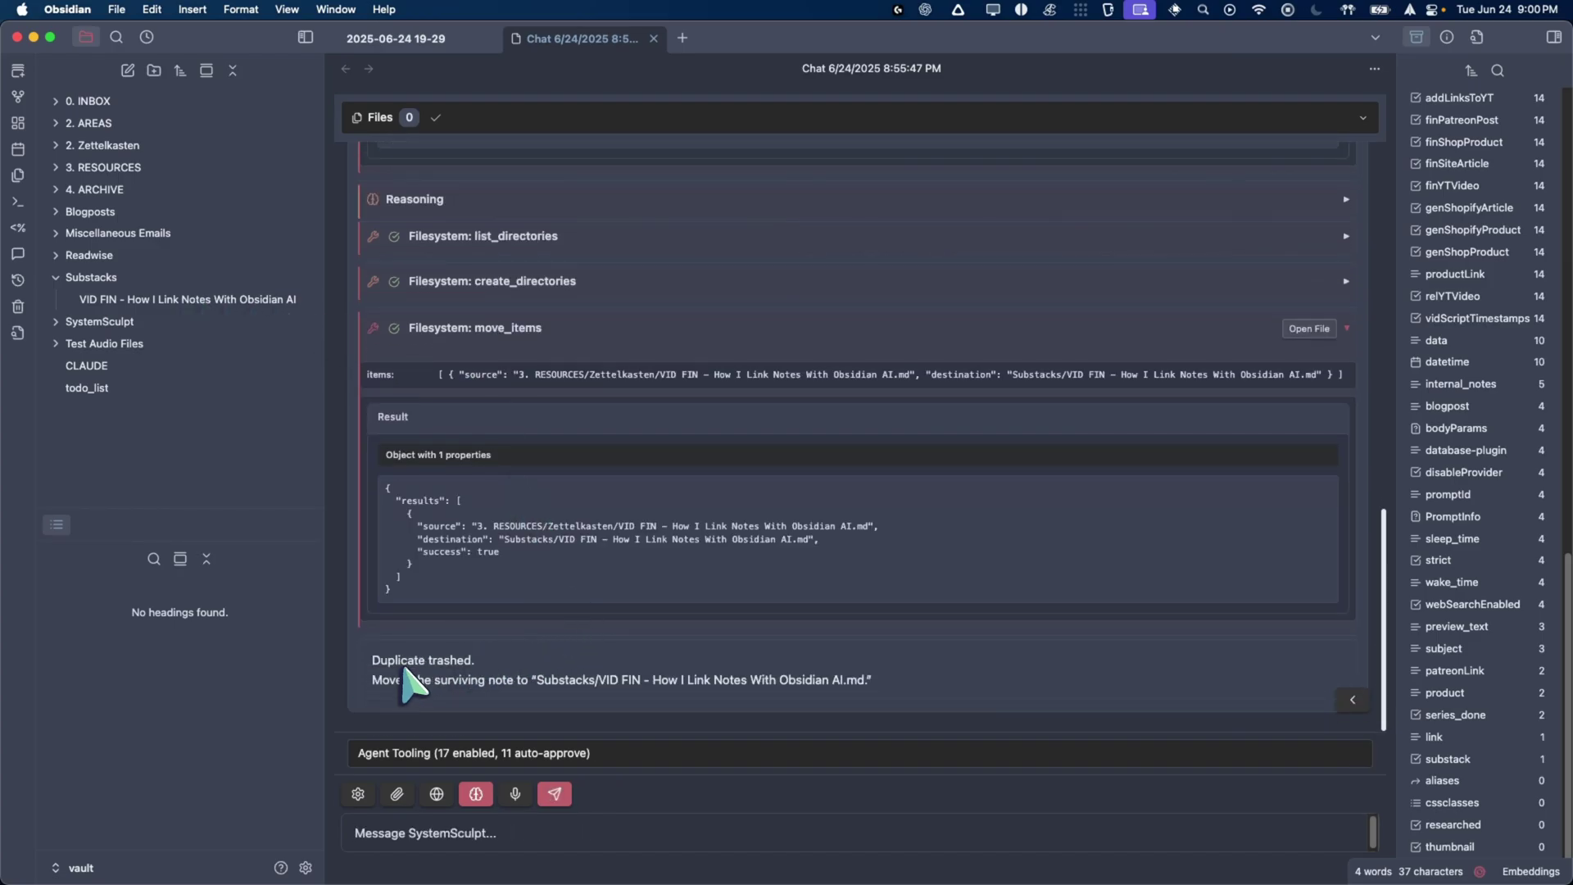
drag(372, 656, 899, 706)
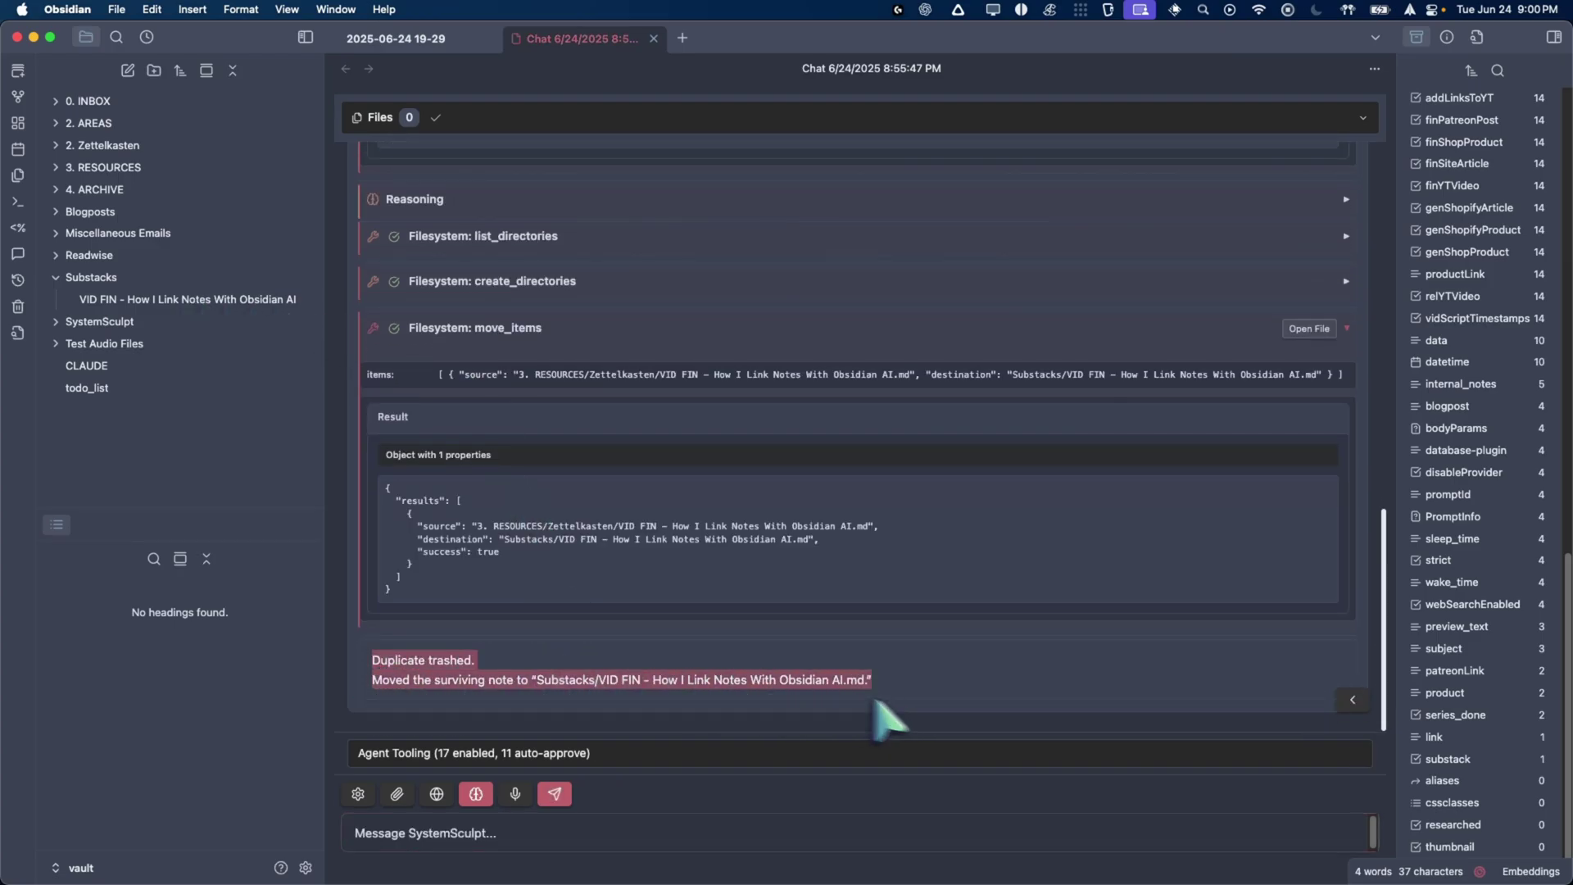
click(443, 668)
drag(379, 688, 562, 698)
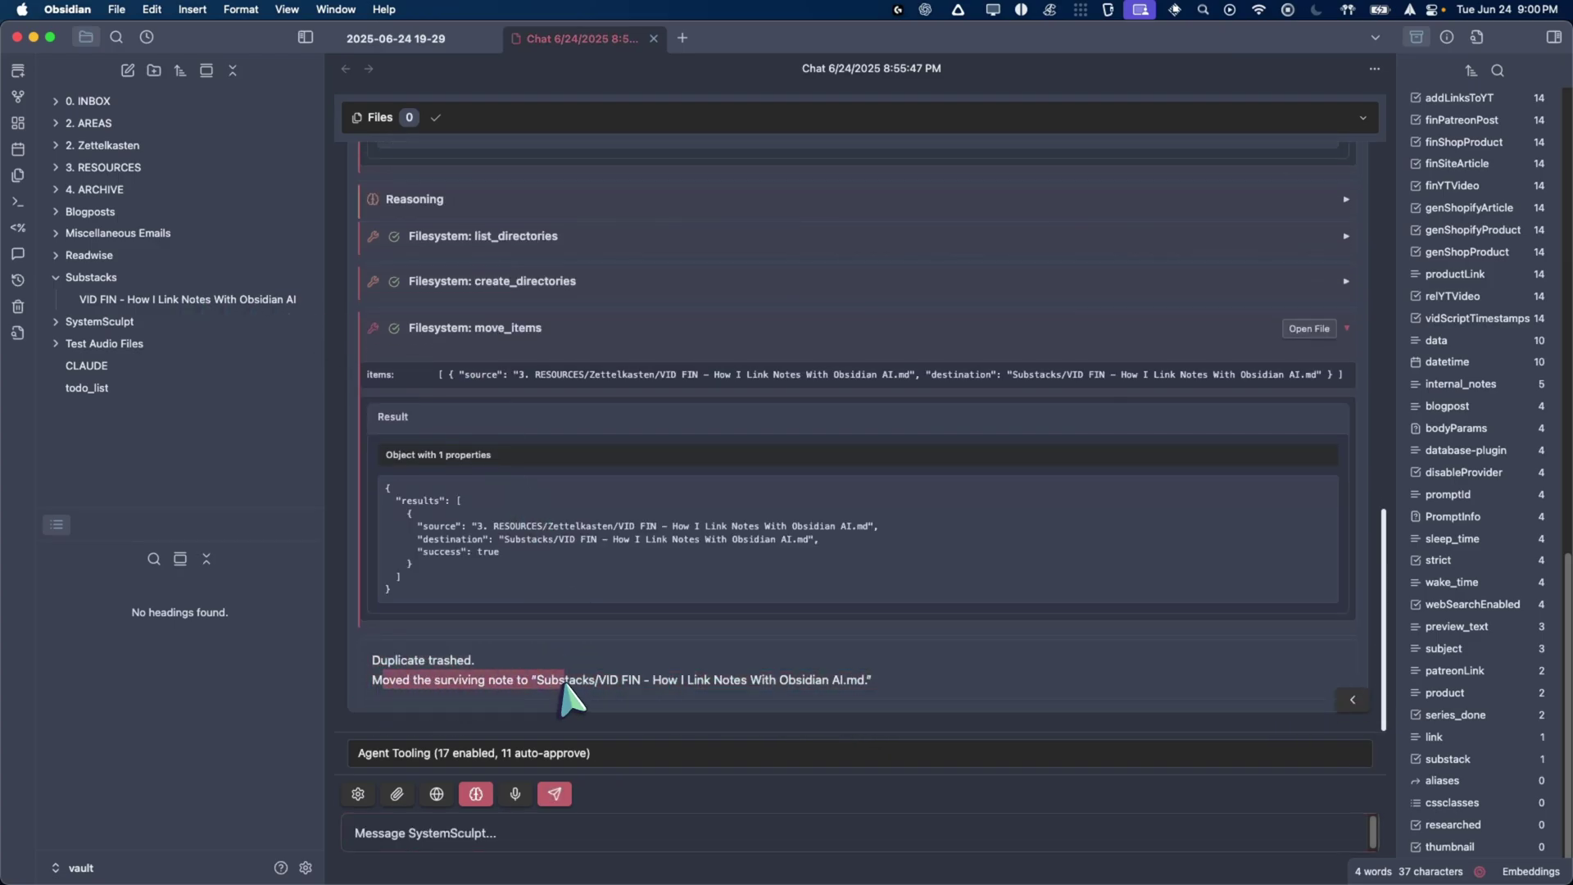
click(562, 695)
double_click(456, 682)
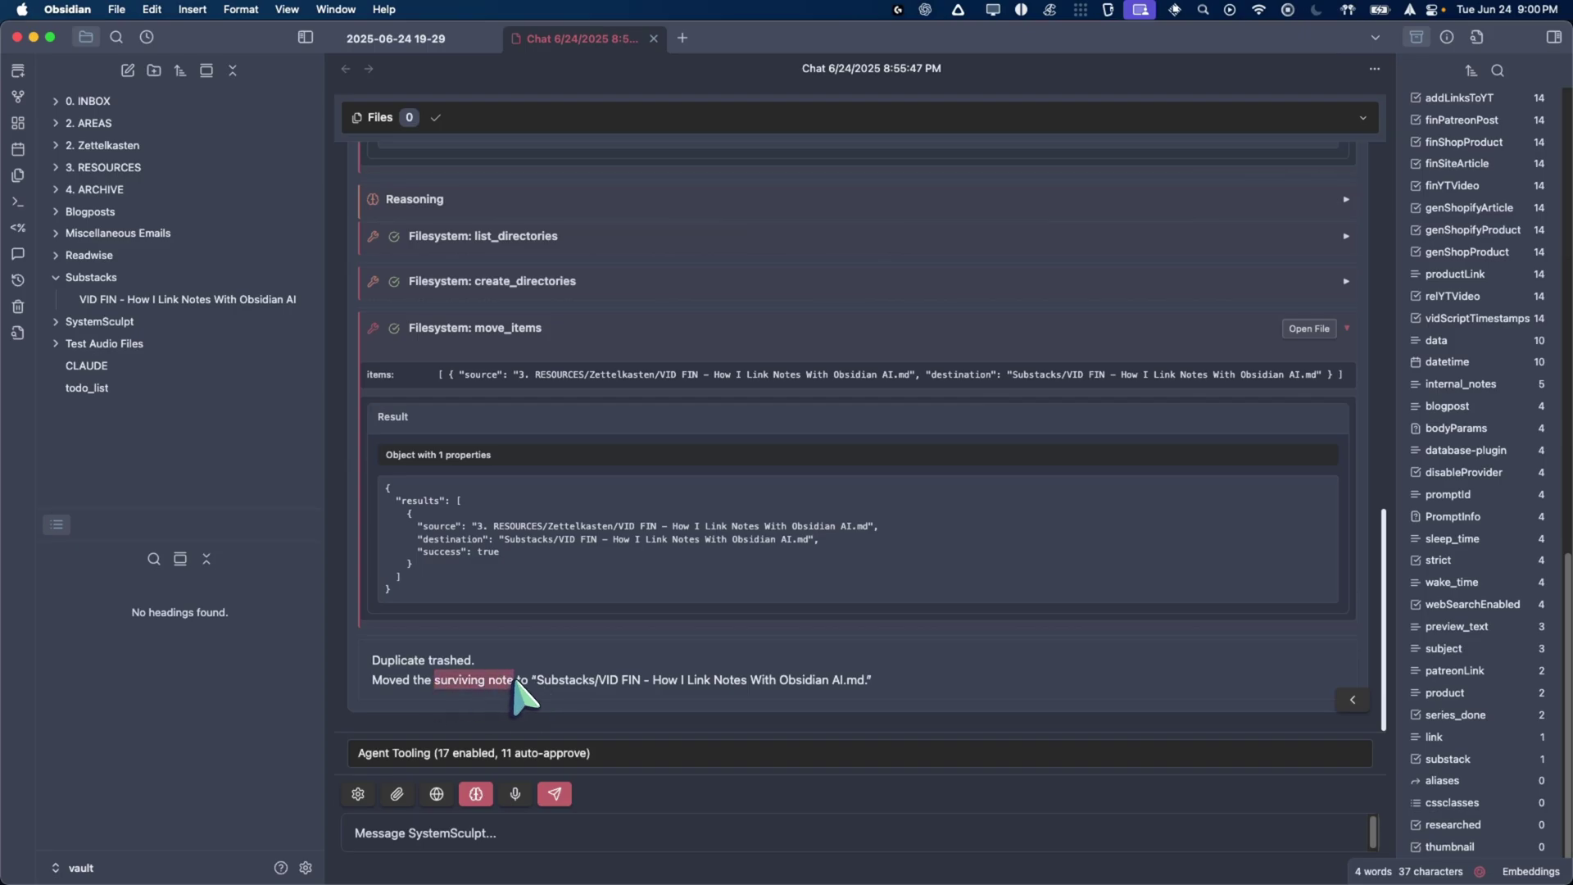
click(529, 695)
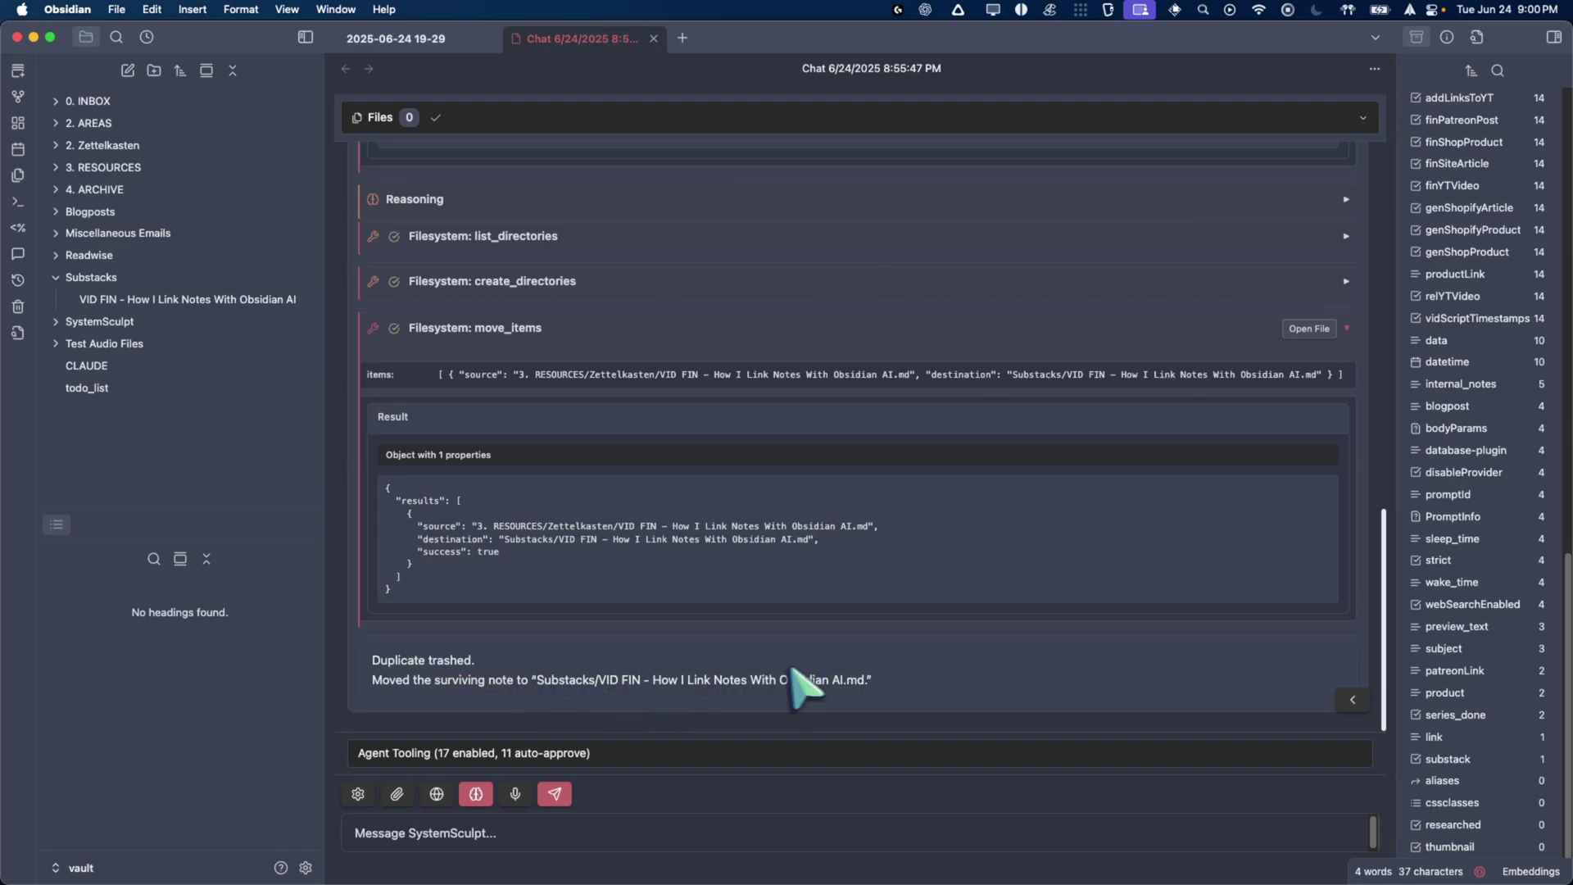